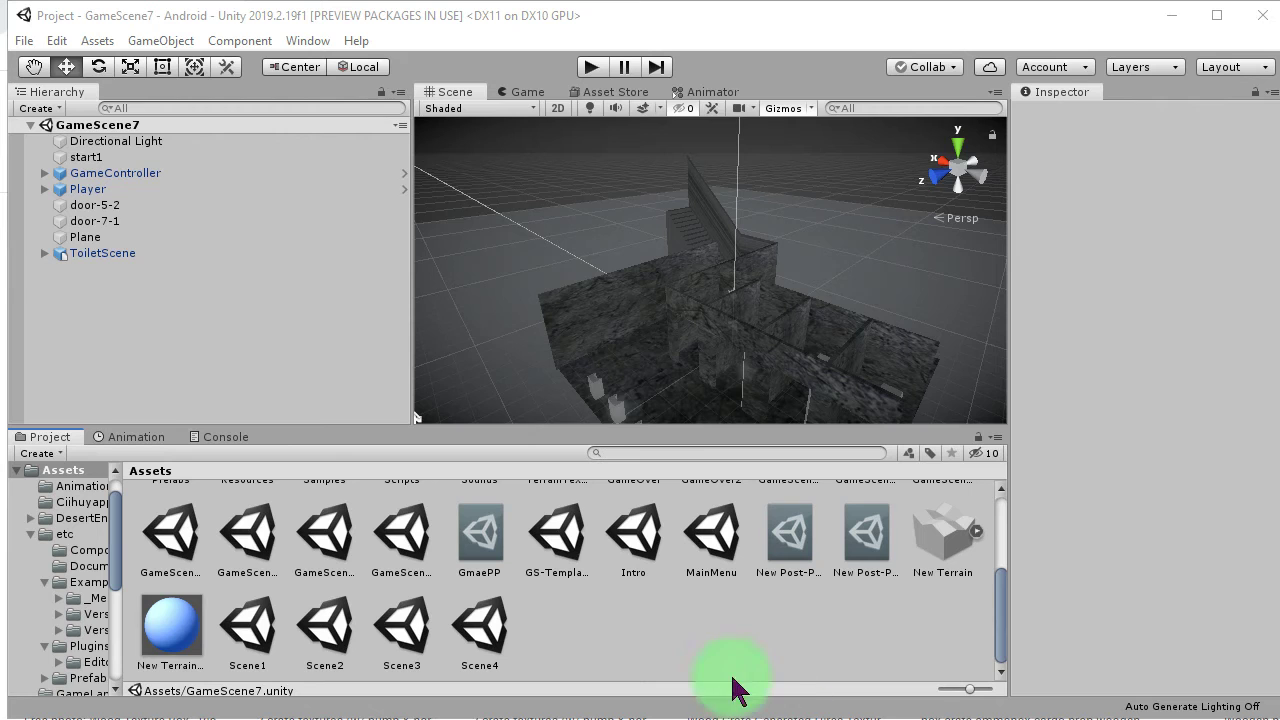
Add a new Cube to the scene from the Hierarchy's 3D Object menu.
{"action": "right_click", "coordinate": [179, 328]}
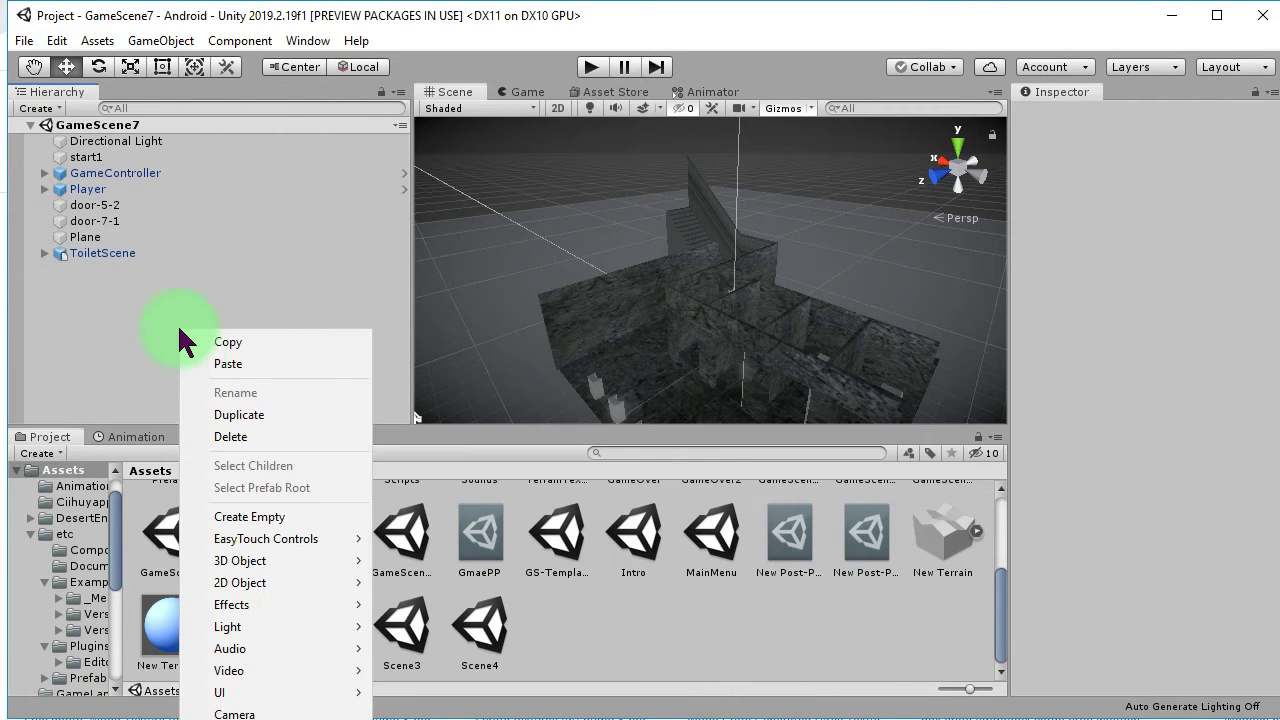
{"action": "mouse_move", "coordinate": [258, 563]}
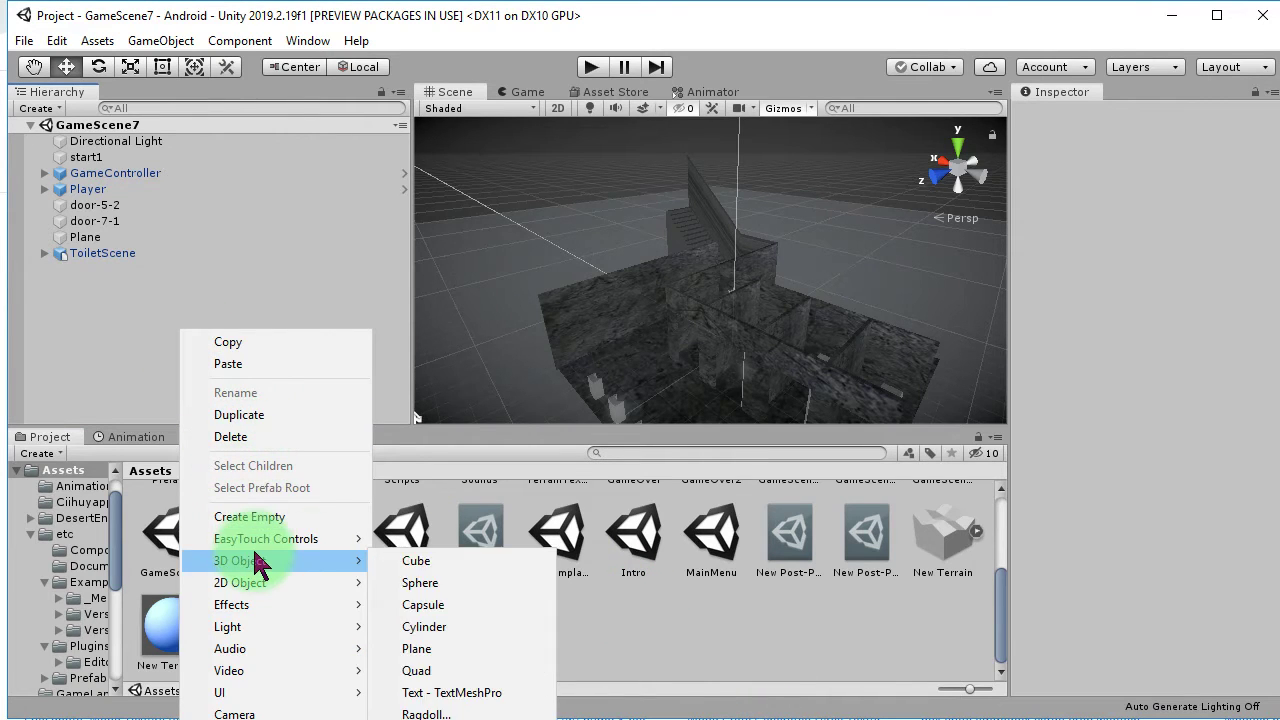
{"action": "left_click", "coordinate": [442, 563]}
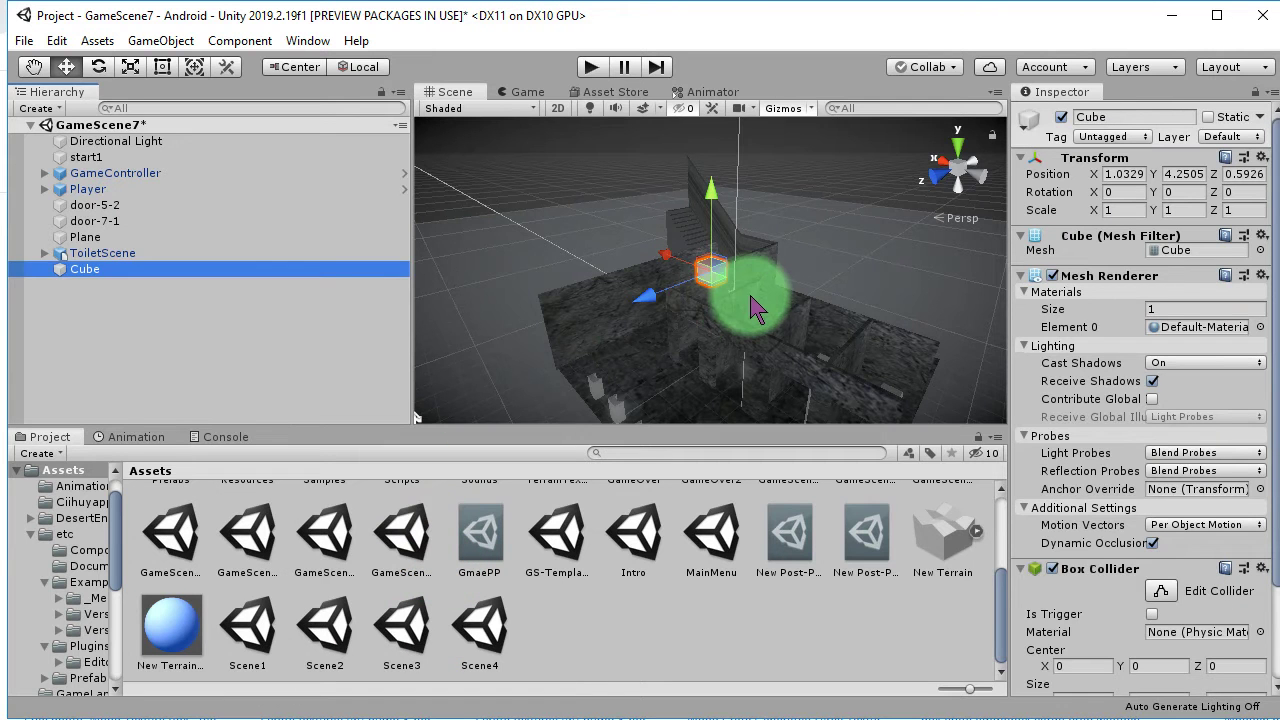
Move the cube nearer and lower toward the floor, then save a dark crate image into WoodenCrate.
{"action": "key", "text": "f"}
{"action": "mouse_move", "coordinate": [766, 314]}
{"action": "left_mouse_down", "text": "alt"}
{"action": "mouse_move", "coordinate": [867, 316]}
{"action": "mouse_move", "coordinate": [737, 294]}
{"action": "mouse_move", "coordinate": [903, 390]}
{"action": "mouse_move", "coordinate": [891, 412]}
{"action": "mouse_move", "coordinate": [886, 286]}
{"action": "mouse_move", "coordinate": [720, 277]}
{"action": "mouse_move", "coordinate": [741, 397]}
{"action": "mouse_move", "coordinate": [841, 389]}
{"action": "left_mouse_up", "text": "alt"}
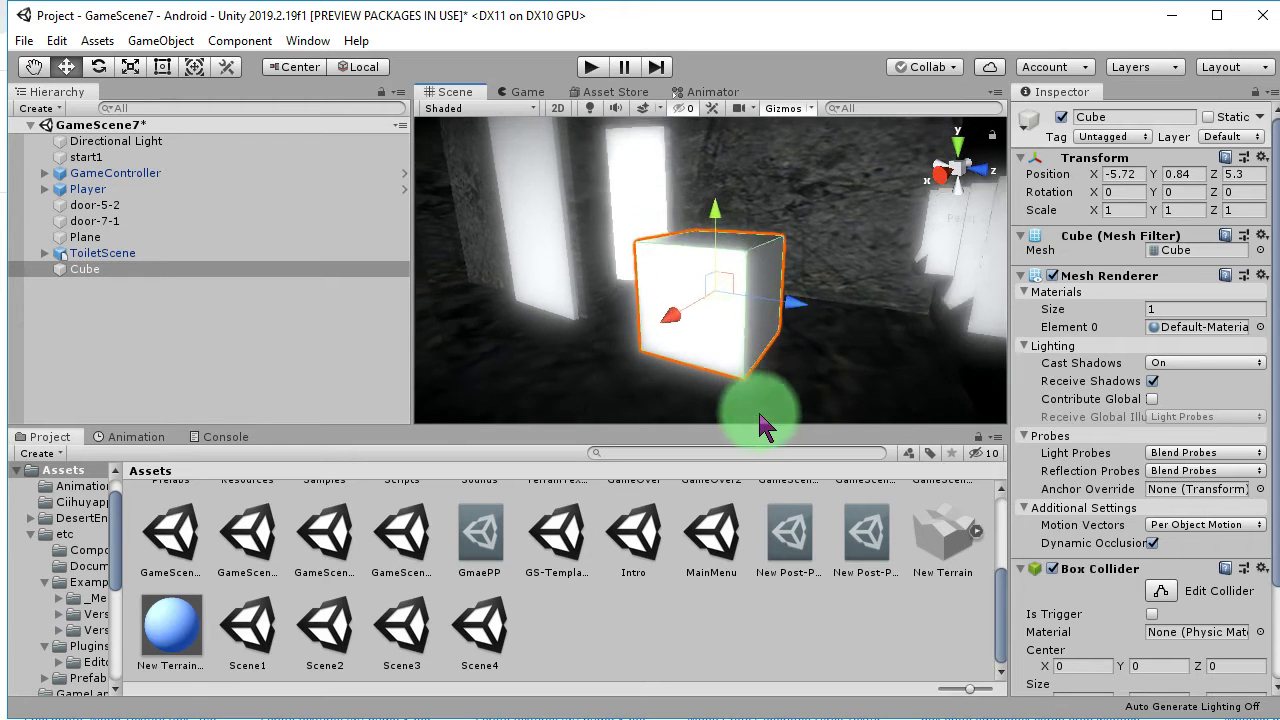
{"action": "mouse_move", "coordinate": [743, 271]}
{"action": "left_mouse_down"}
{"action": "mouse_move", "coordinate": [735, 302]}
{"action": "mouse_move", "coordinate": [712, 262]}
{"action": "mouse_move", "coordinate": [741, 204]}
{"action": "mouse_move", "coordinate": [961, 336]}
{"action": "left_mouse_up"}
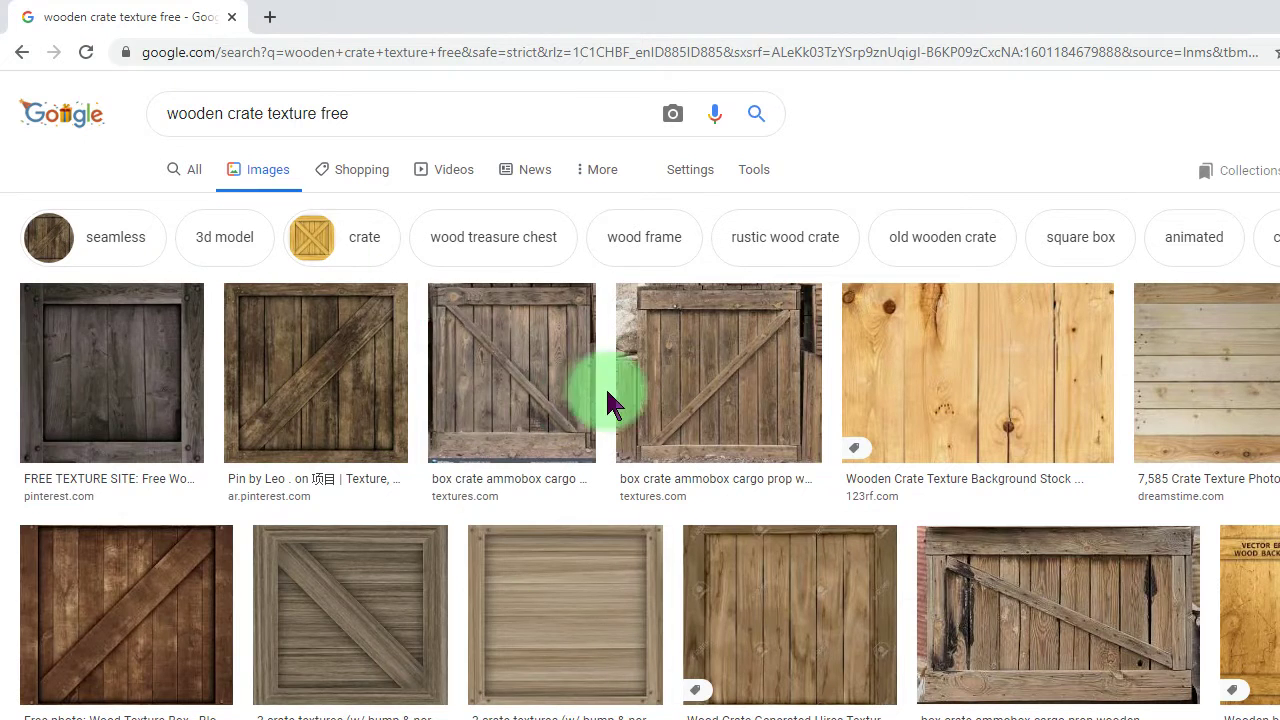
{"action": "left_click", "coordinate": [313, 376]}
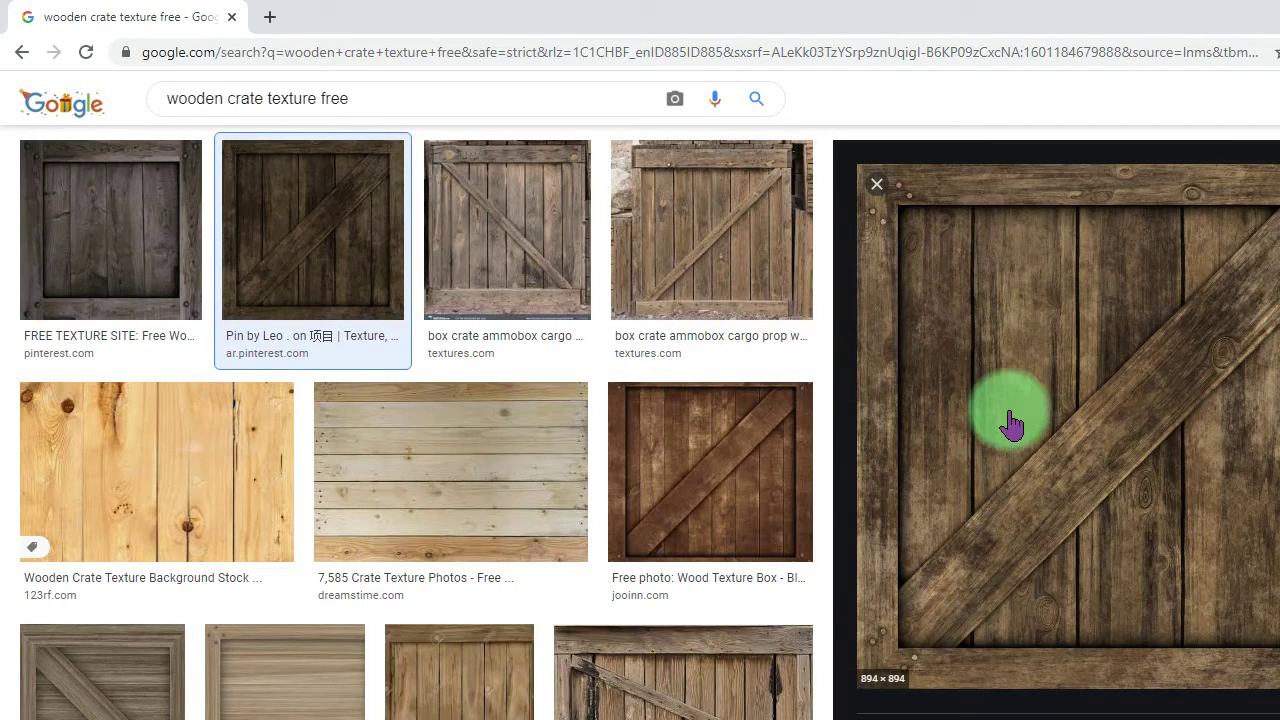
{"action": "left_click_drag", "start_coordinate": [1008, 449], "coordinate": [671, 387]}
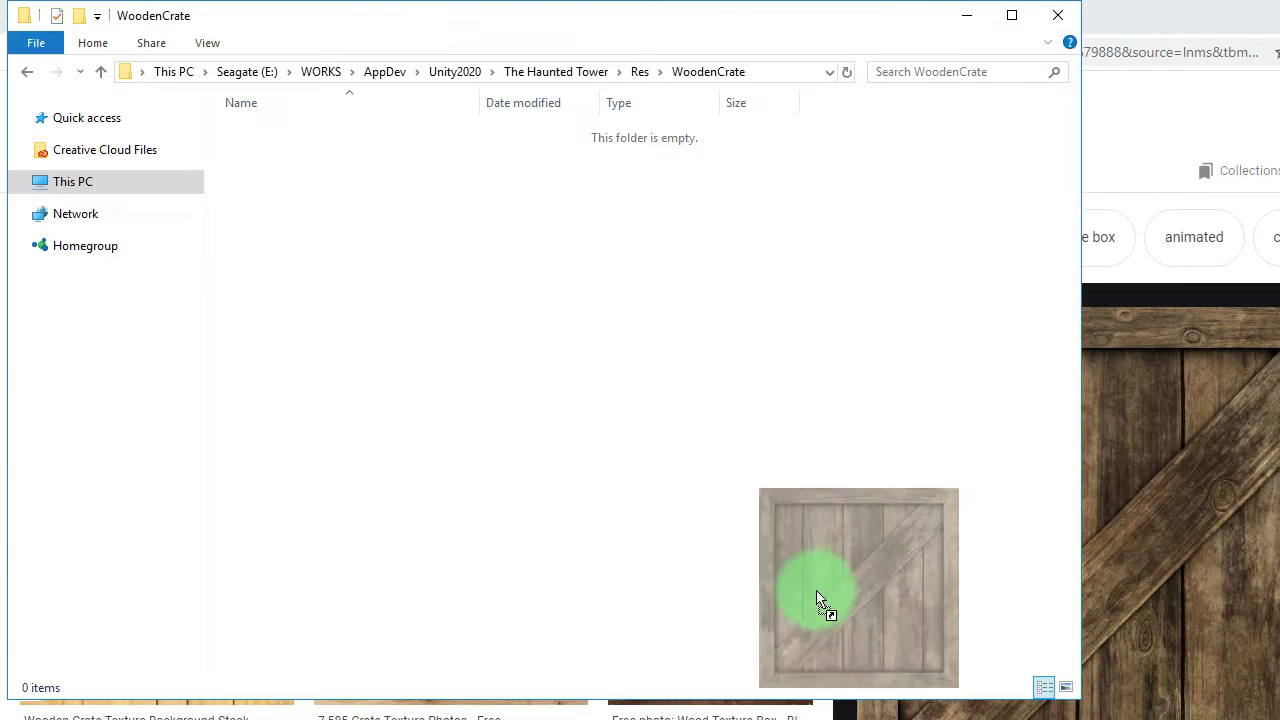
Rename the downloaded crate image to 'woodencrate.jpg' and drag it onto Photoshop.
{"action": "left_click", "coordinate": [345, 133]}
{"action": "type", "text": "woodencrate.jpg"}
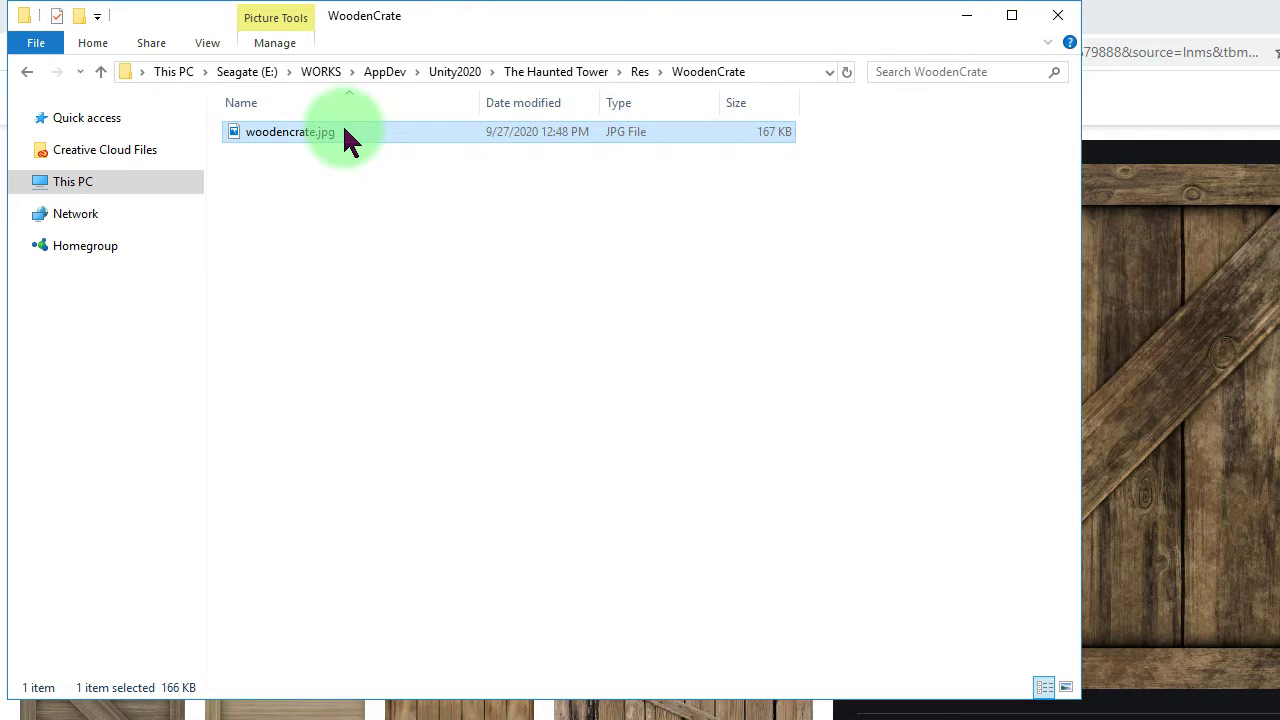
{"action": "mouse_move", "coordinate": [343, 172]}
{"action": "left_mouse_down"}
{"action": "mouse_move", "coordinate": [444, 403]}
{"action": "mouse_move", "coordinate": [602, 480]}
{"action": "left_mouse_up"}
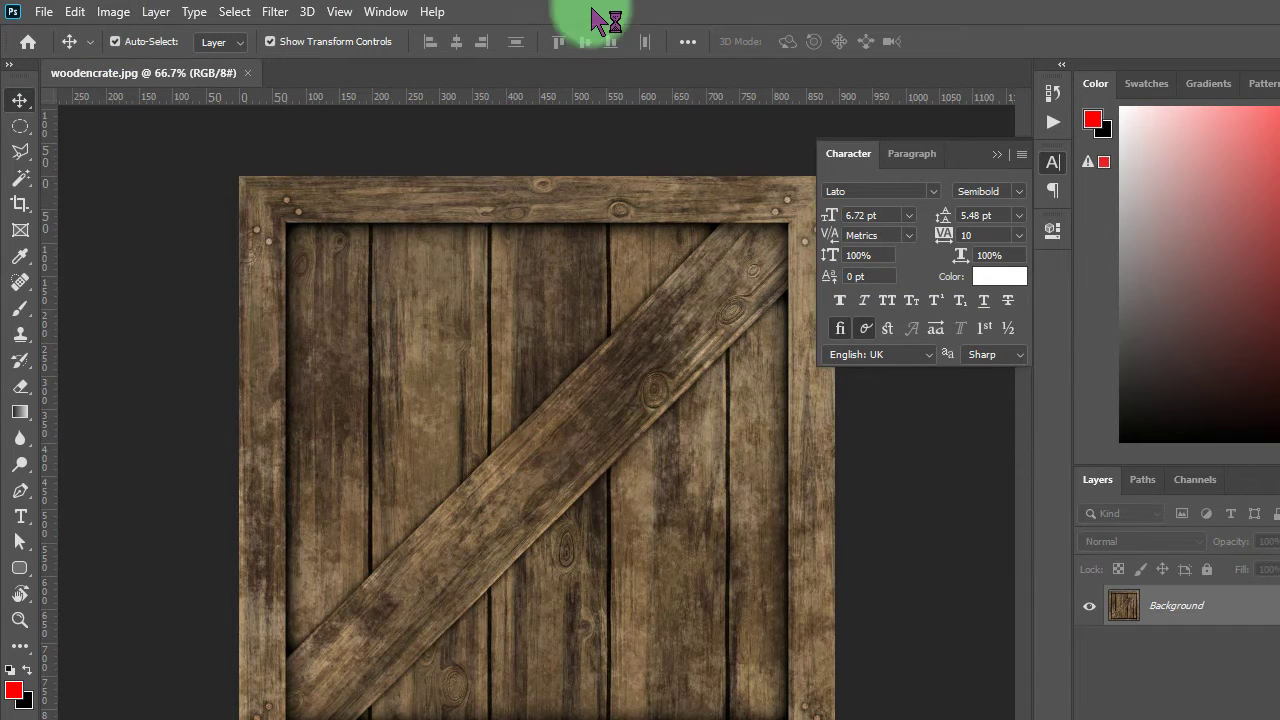
Resize woodencrate.jpg to 256 × 256 pixels with proportions unlinked in Image Size.
{"action": "double_click", "coordinate": [703, 16]}
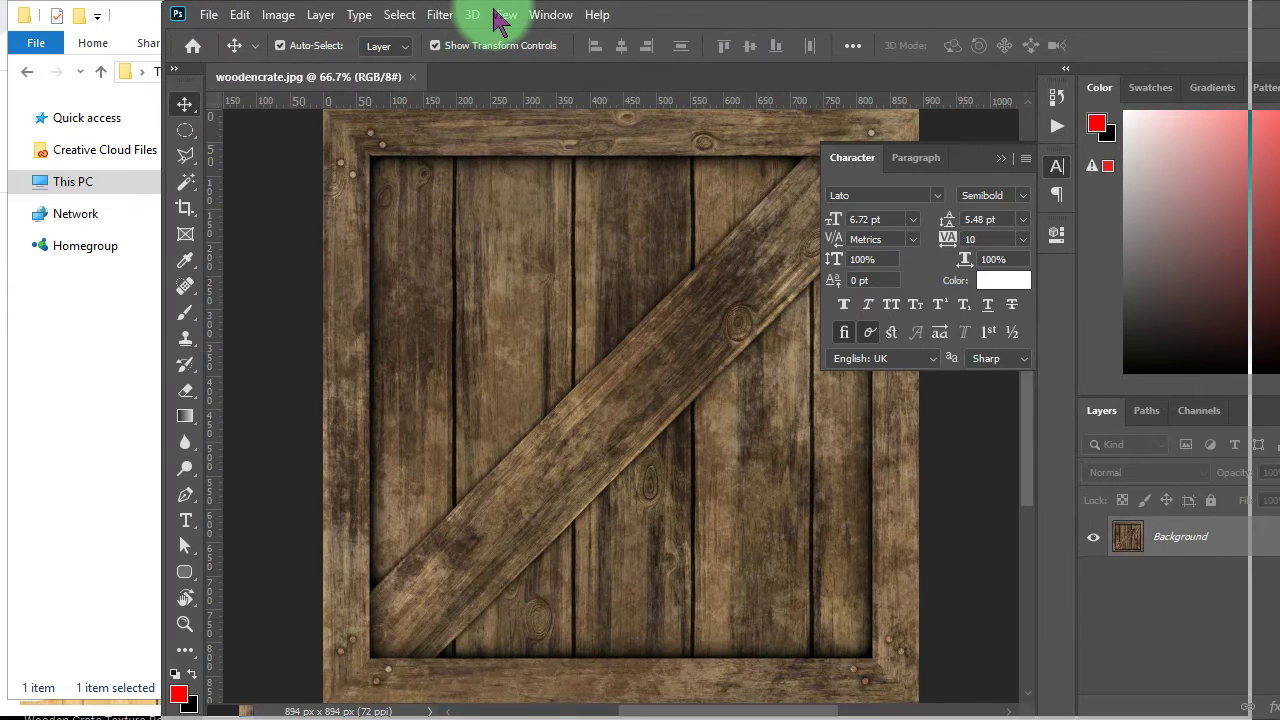
{"action": "double_click", "coordinate": [490, 20]}
{"action": "left_click", "coordinate": [124, 14]}
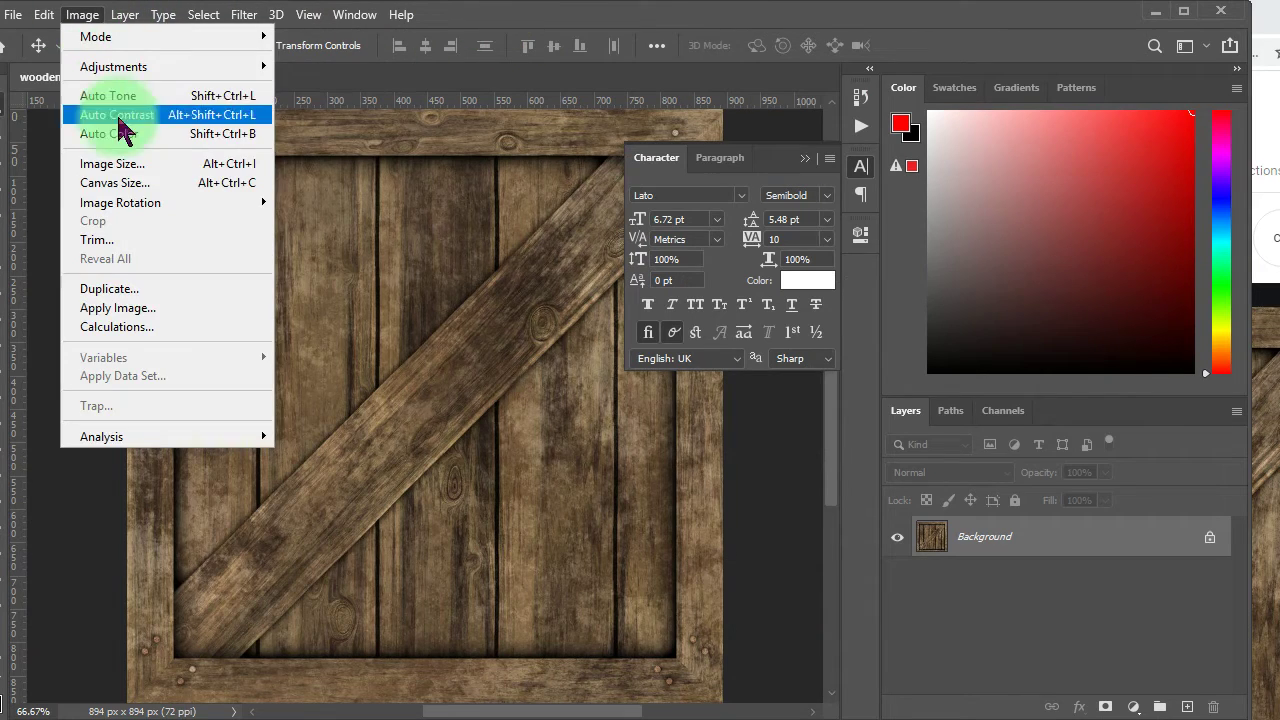
{"action": "left_click", "coordinate": [126, 166]}
{"action": "left_click", "coordinate": [739, 283]}
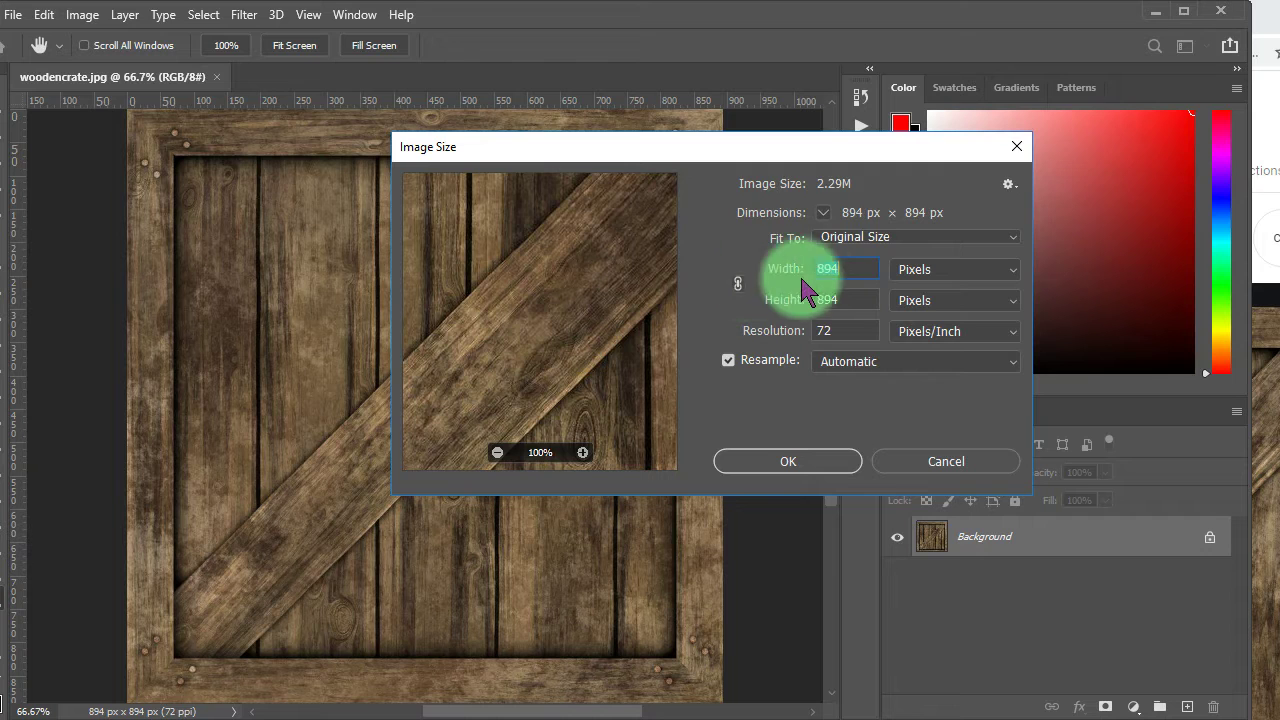
{"action": "type", "text": "56"}
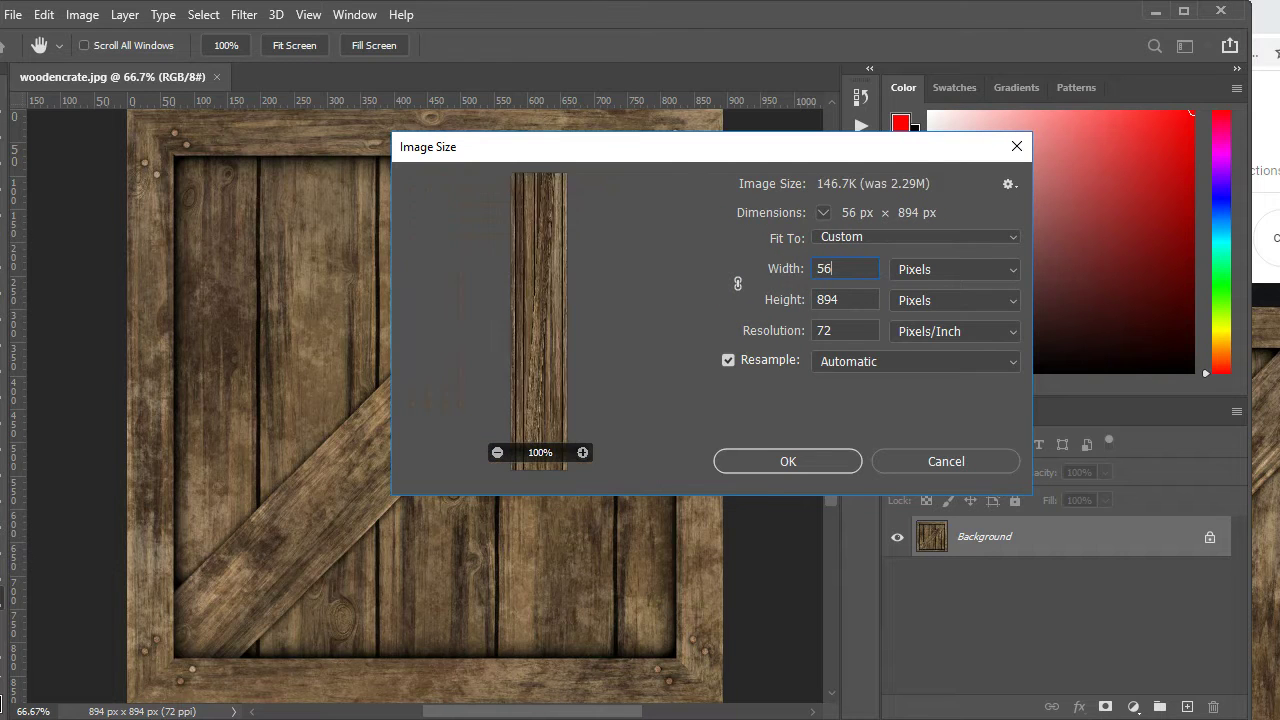
{"action": "type", "text": "2"}
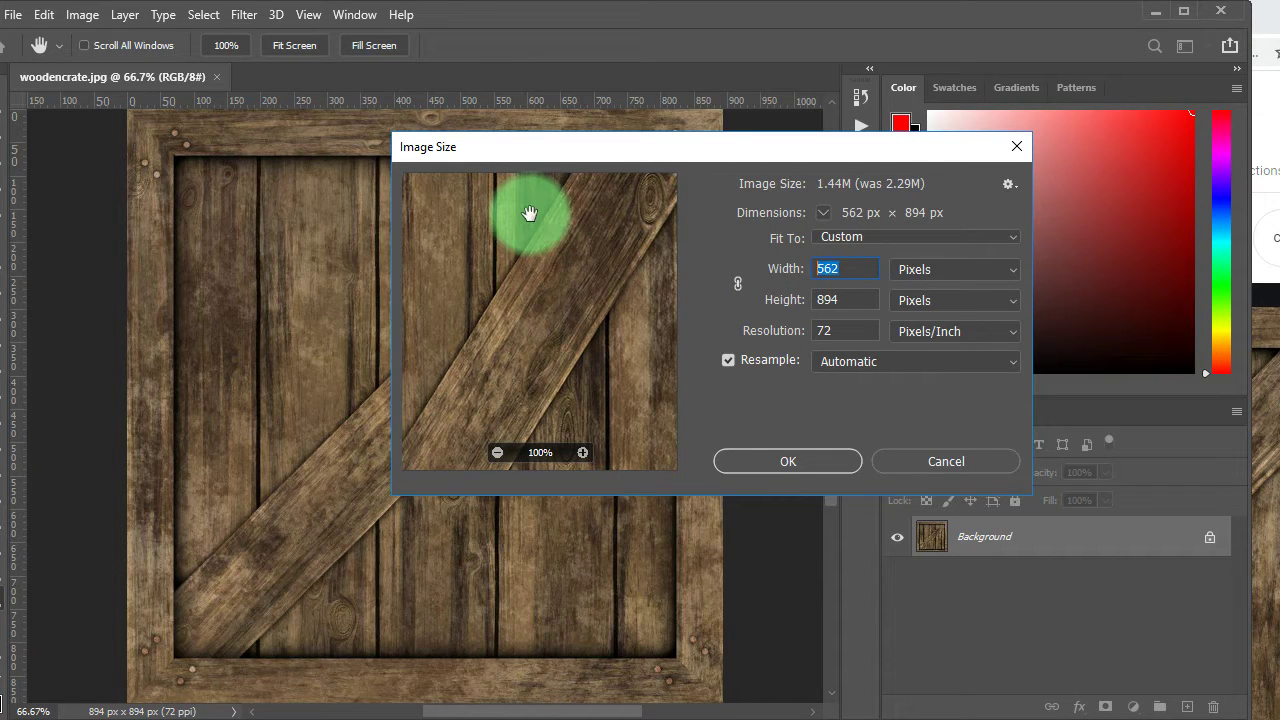
{"action": "type", "text": "256"}
{"action": "key", "text": "Tab"}
{"action": "type", "text": "56"}
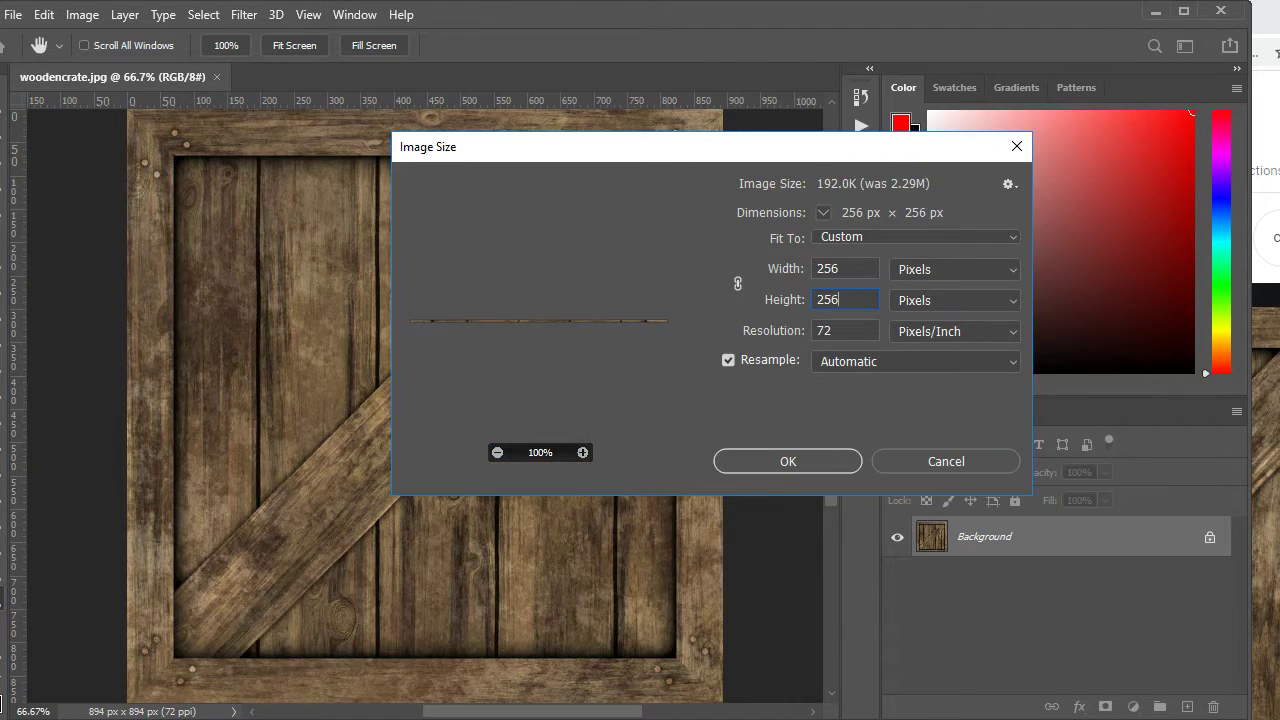
{"action": "key", "text": "Return"}
Save the resized JPEG with default quality options and minimize Photoshop.
{"action": "key", "text": "ctrl+s"}
{"action": "key", "text": "Return"}
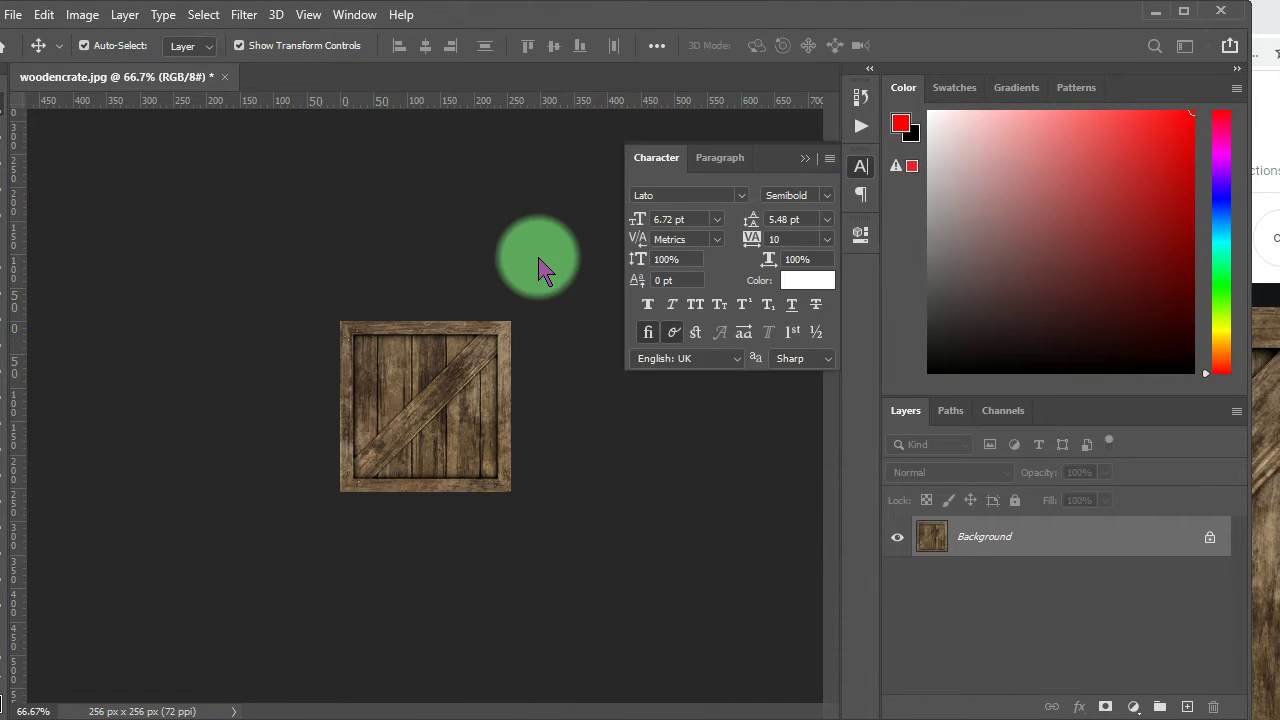
{"action": "left_click", "coordinate": [1160, 17]}
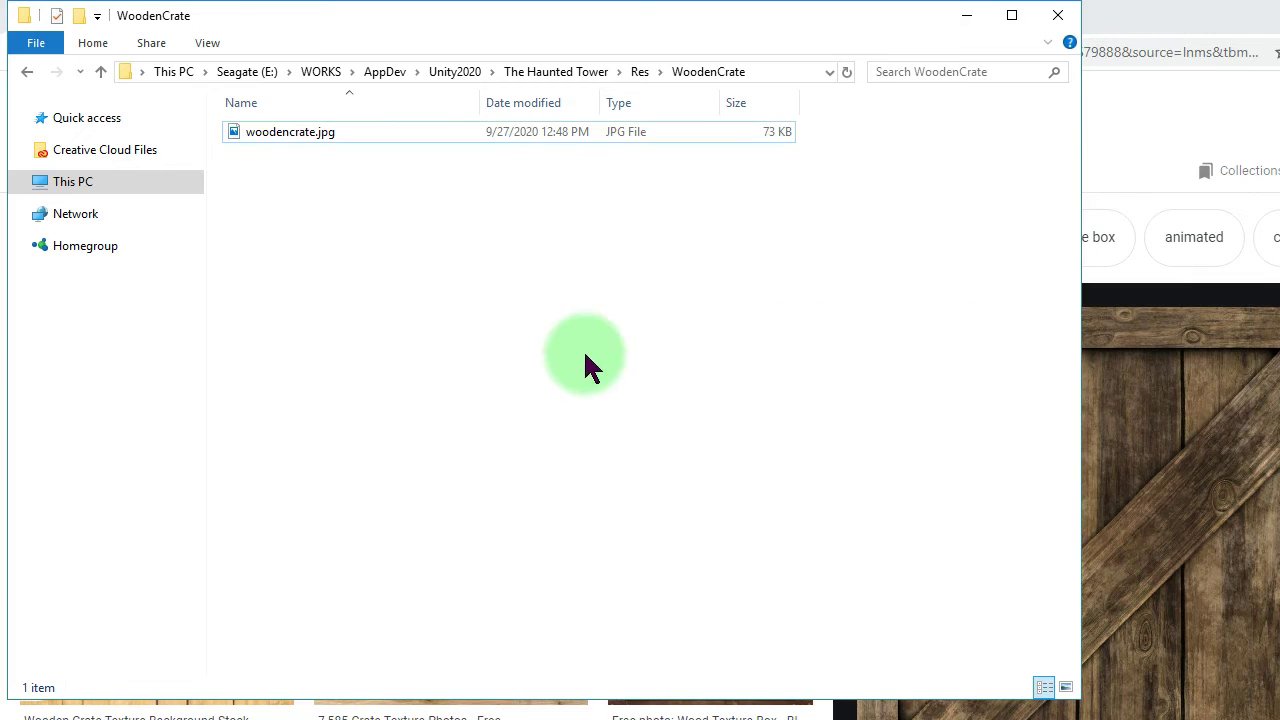
Drag woodencrate.jpg from the WoodenCrate folder and switch over to the Unity editor.
{"action": "mouse_move", "coordinate": [271, 132]}
{"action": "left_mouse_down"}
{"action": "mouse_move", "coordinate": [1078, 719]}
{"action": "mouse_move", "coordinate": [549, 472]}
{"action": "mouse_move", "coordinate": [372, 712]}
{"action": "left_mouse_up"}
{"action": "key", "text": "alt+Tab"}
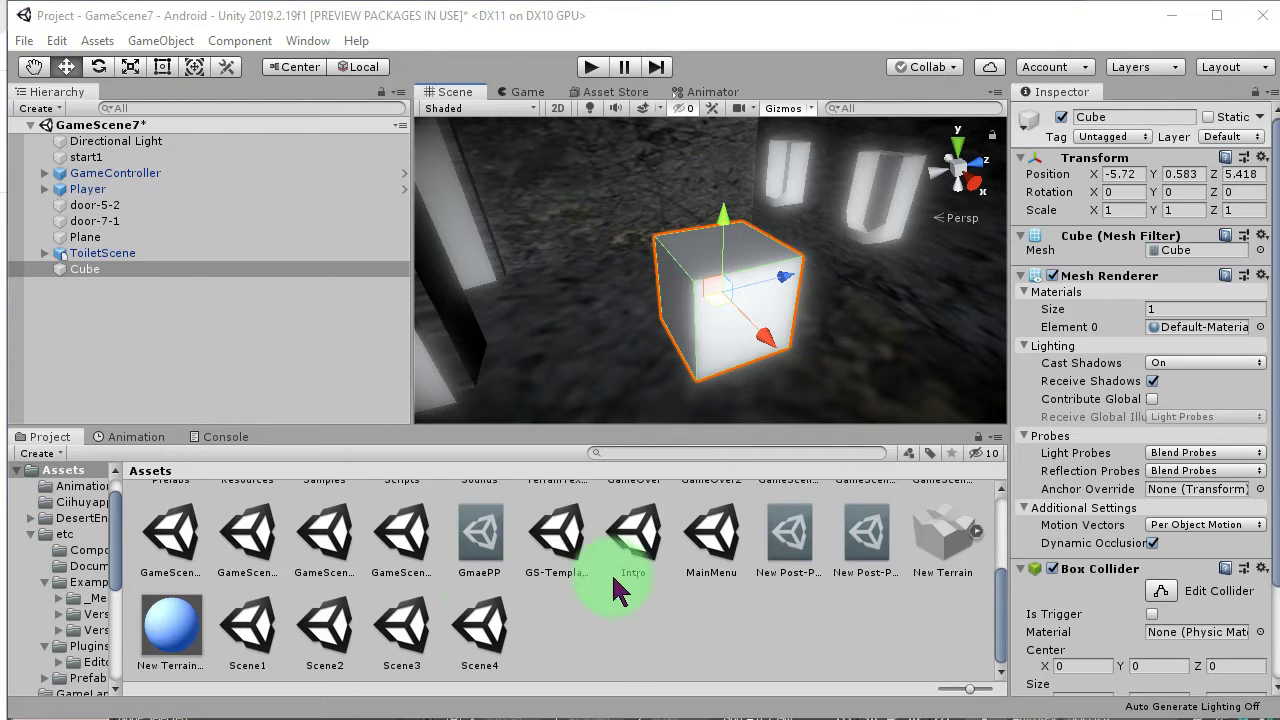
Import woodencrate.jpg into the project Assets and move it into the Materials folder.
{"action": "left_click_drag", "start_coordinate": [616, 590], "coordinate": [620, 652]}
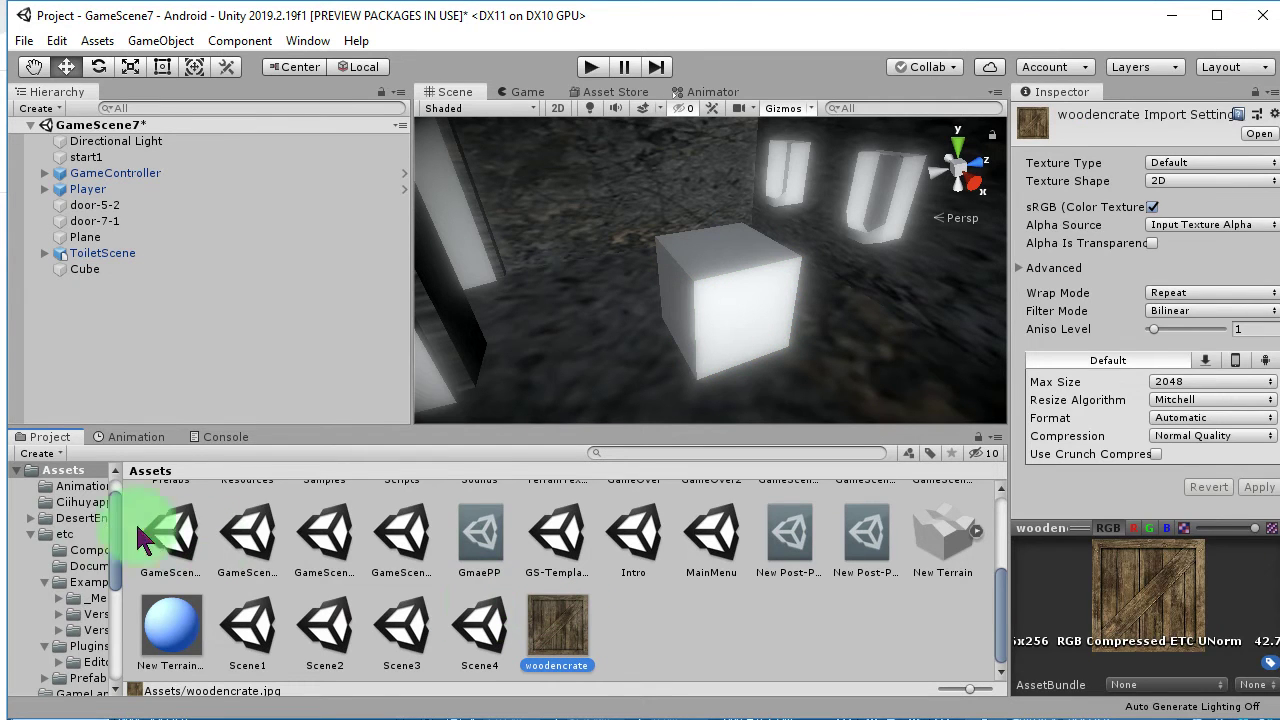
{"action": "scroll", "coordinate": [86, 598], "scroll_direction": "down", "scroll_amount": 3}
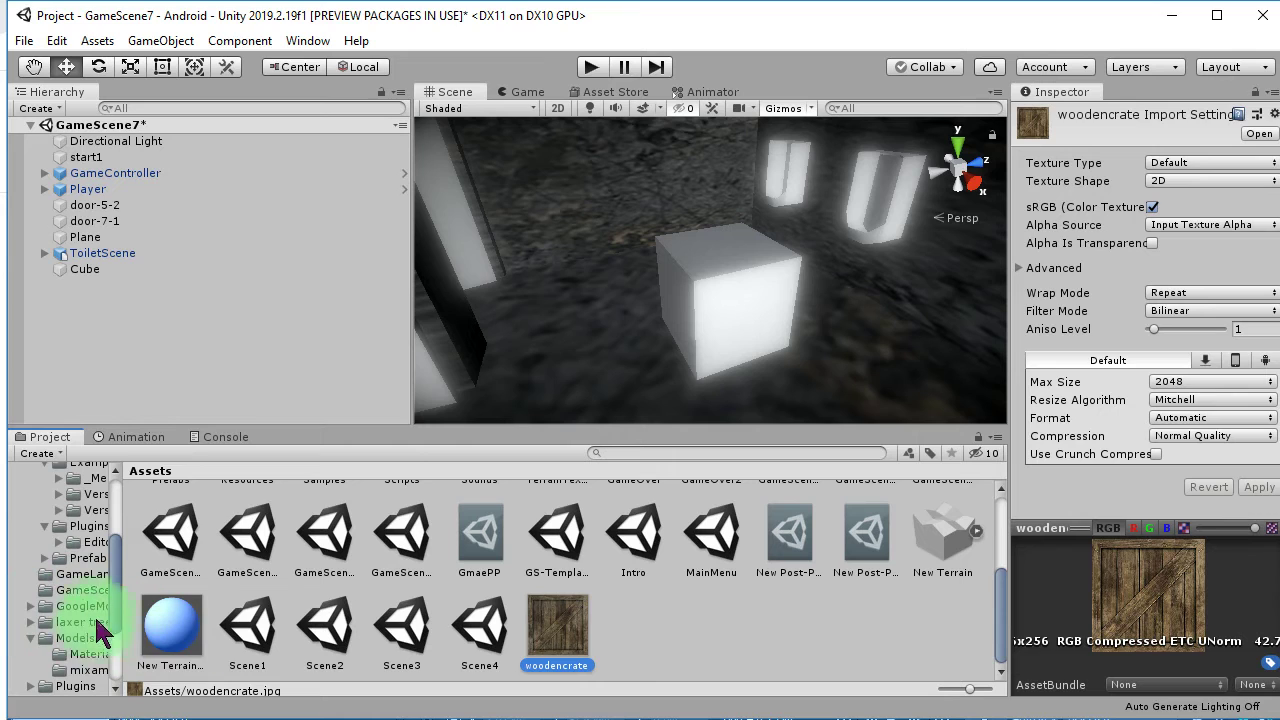
{"action": "left_click_drag", "start_coordinate": [568, 632], "coordinate": [92, 660]}
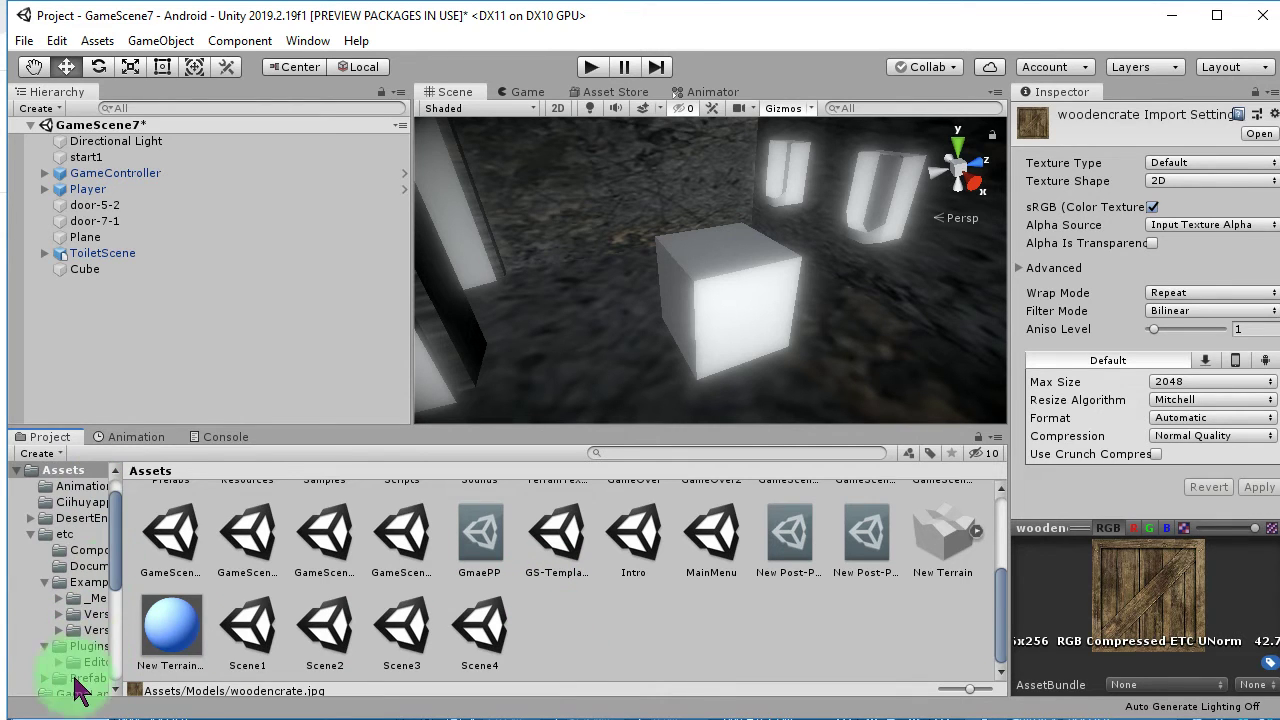
Open the Models folder and scroll down to the woodencrate texture.
{"action": "scroll", "coordinate": [79, 665], "scroll_direction": "down", "scroll_amount": 2}
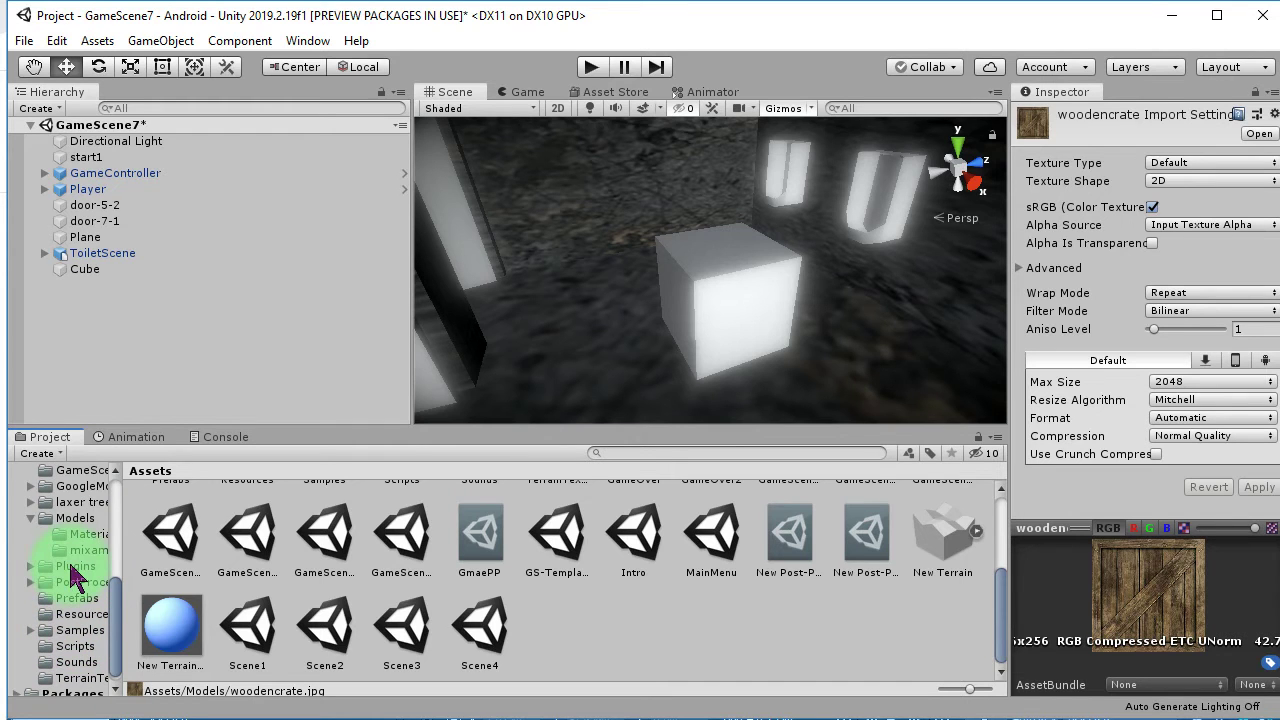
{"action": "left_click", "coordinate": [84, 518]}
{"action": "scroll", "coordinate": [700, 624], "scroll_direction": "down", "scroll_amount": 5}
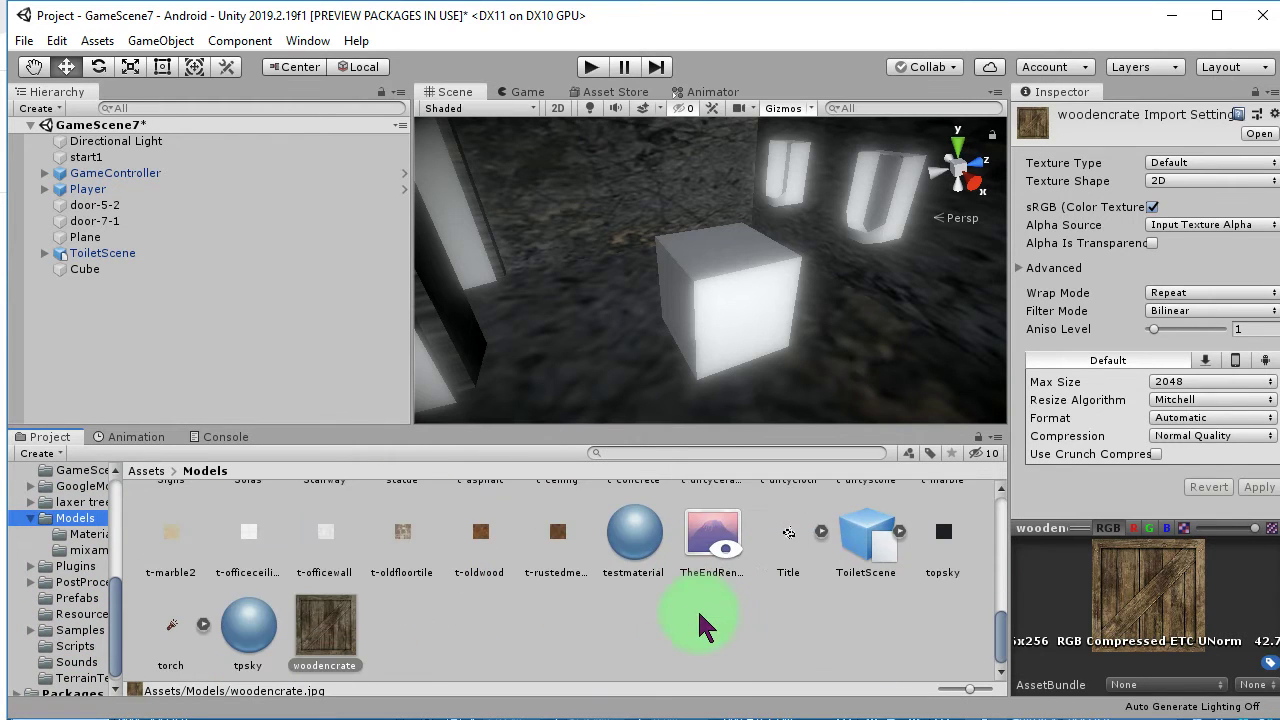
Create a 'woodencrate' material, set the crate texture as its albedo, and drag it onto the cube.
{"action": "right_click", "coordinate": [517, 651]}
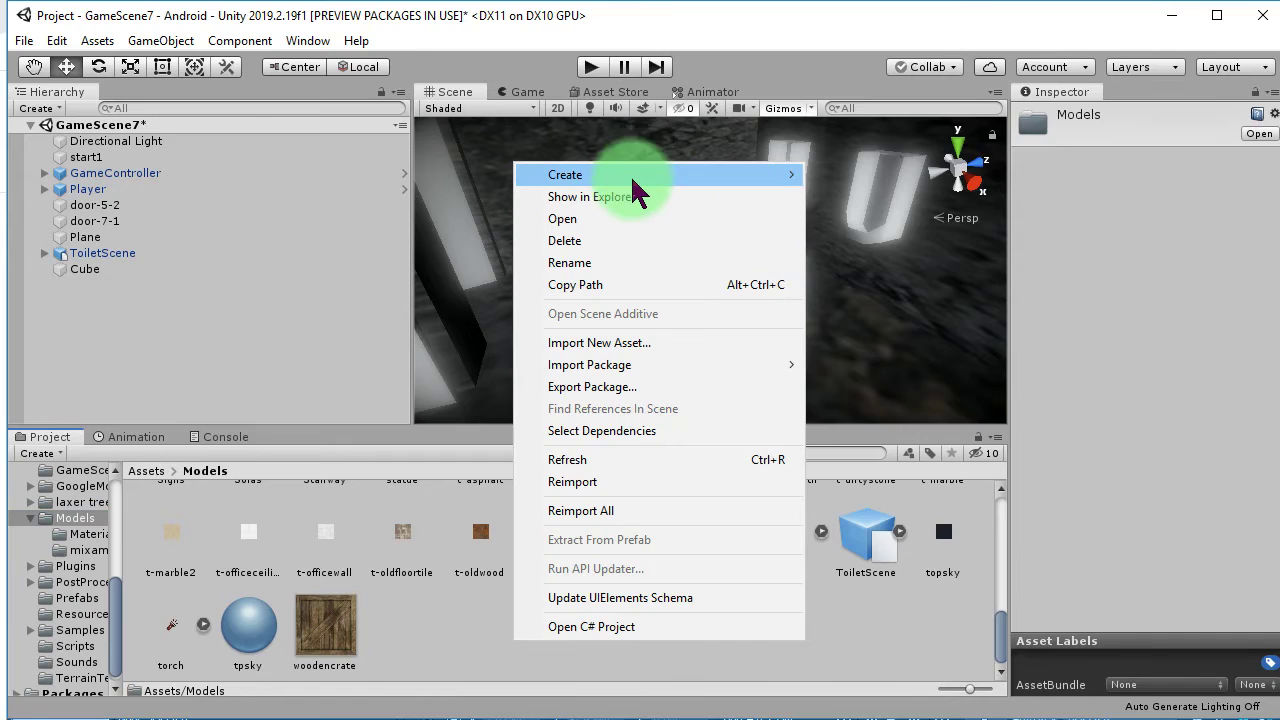
{"action": "mouse_move", "coordinate": [632, 180]}
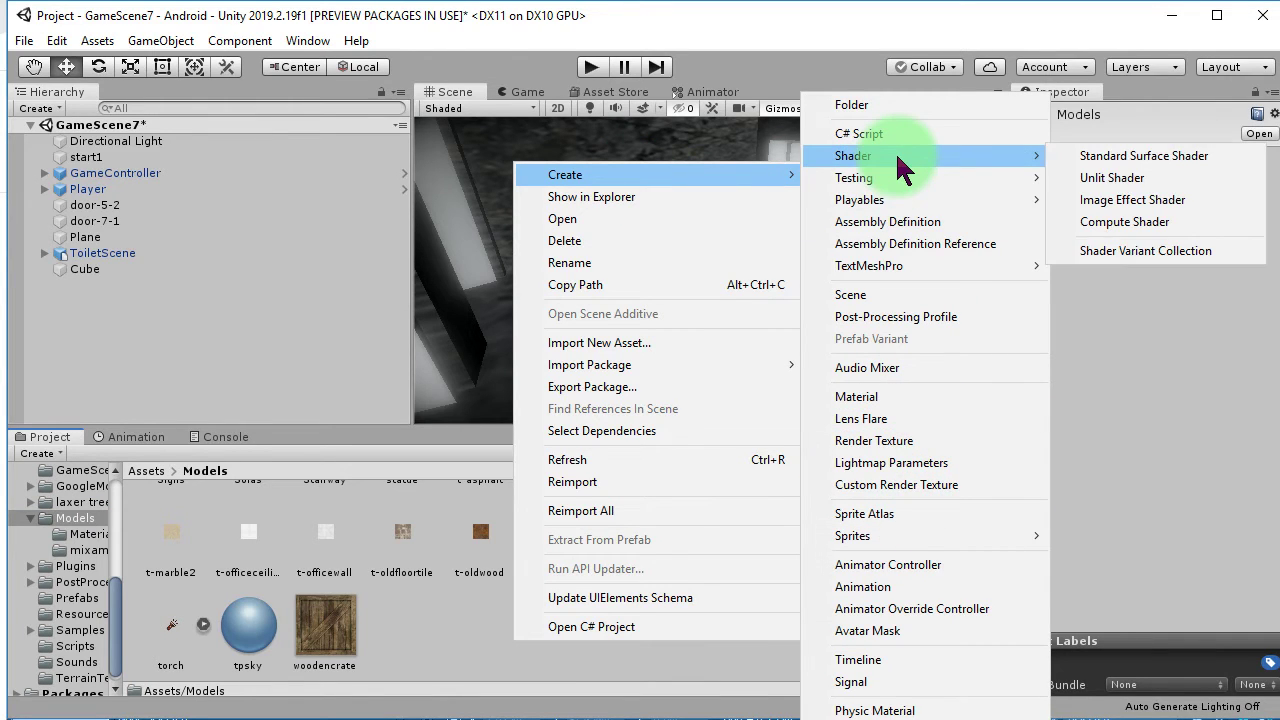
{"action": "left_click", "coordinate": [886, 396]}
{"action": "type", "text": "woodencrat"}
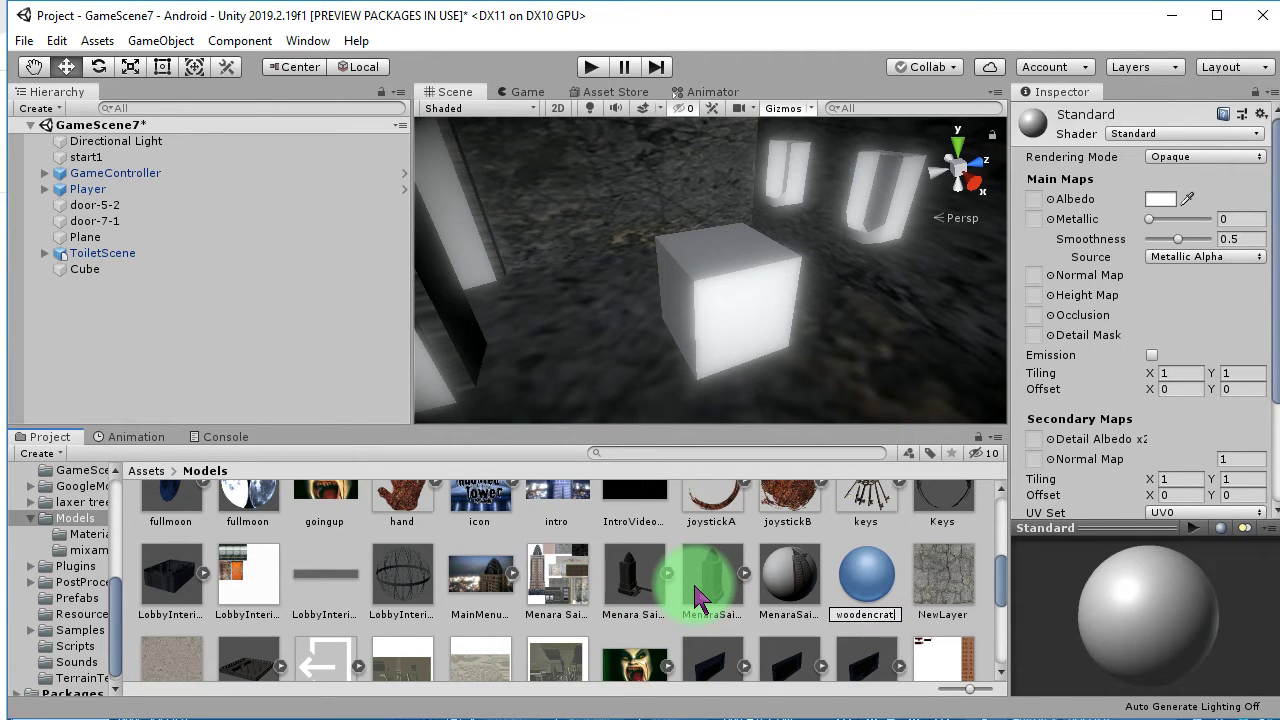
{"action": "type", "text": "e"}
{"action": "key", "text": "Return"}
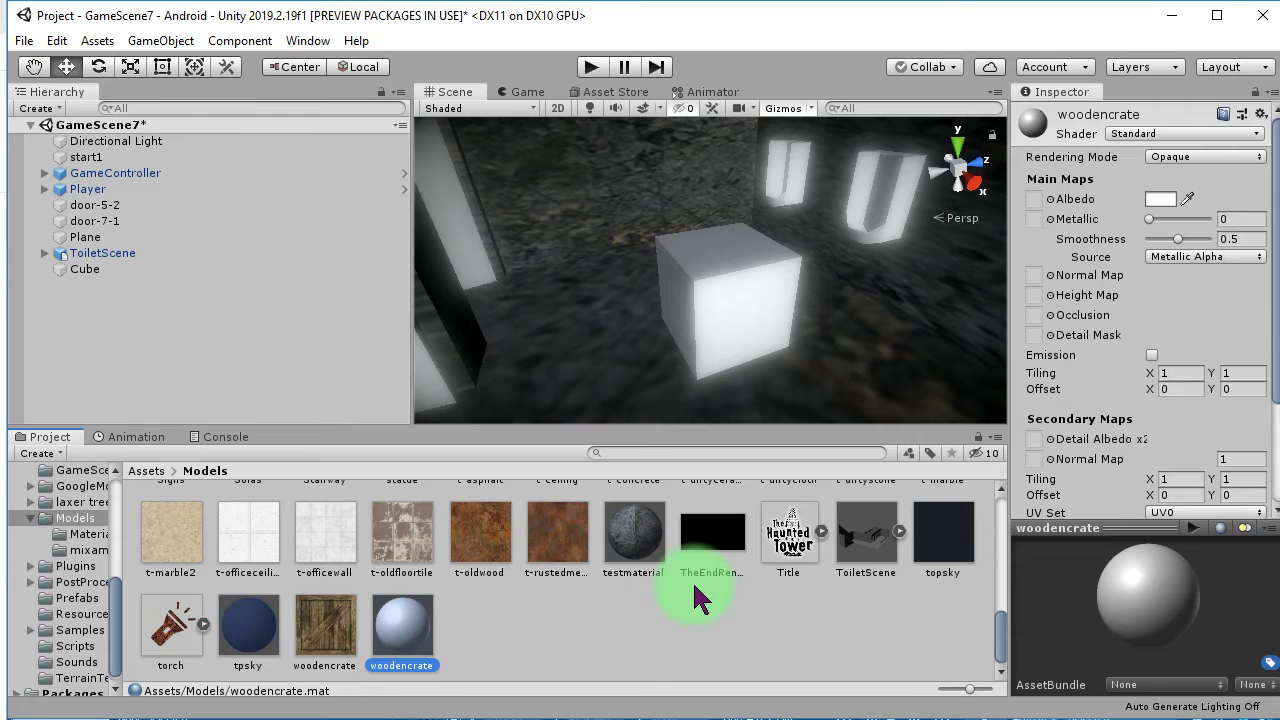
{"action": "mouse_move", "coordinate": [323, 622]}
{"action": "left_mouse_down"}
{"action": "mouse_move", "coordinate": [1028, 188]}
{"action": "mouse_move", "coordinate": [1034, 199]}
{"action": "left_mouse_up"}
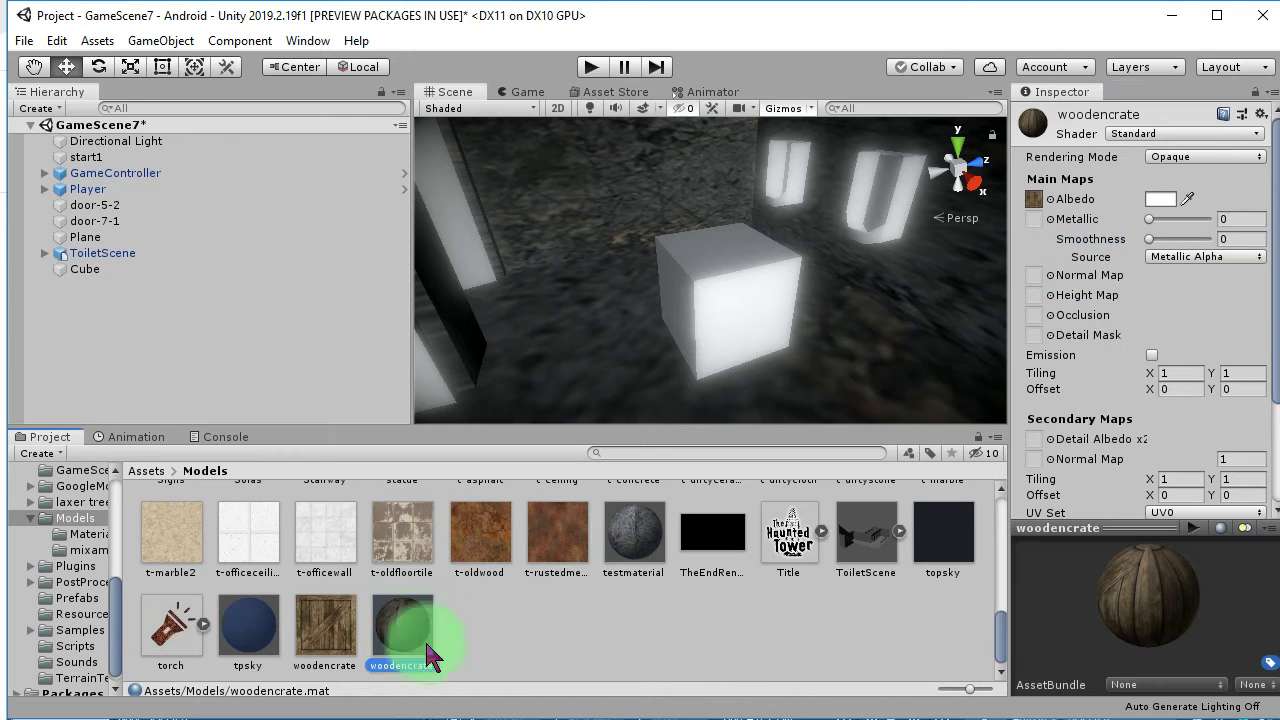
{"action": "left_click_drag", "start_coordinate": [401, 625], "coordinate": [718, 285]}
Duplicate the crate twice, placing one copy beside it and one out in front.
{"action": "left_click", "coordinate": [757, 300]}
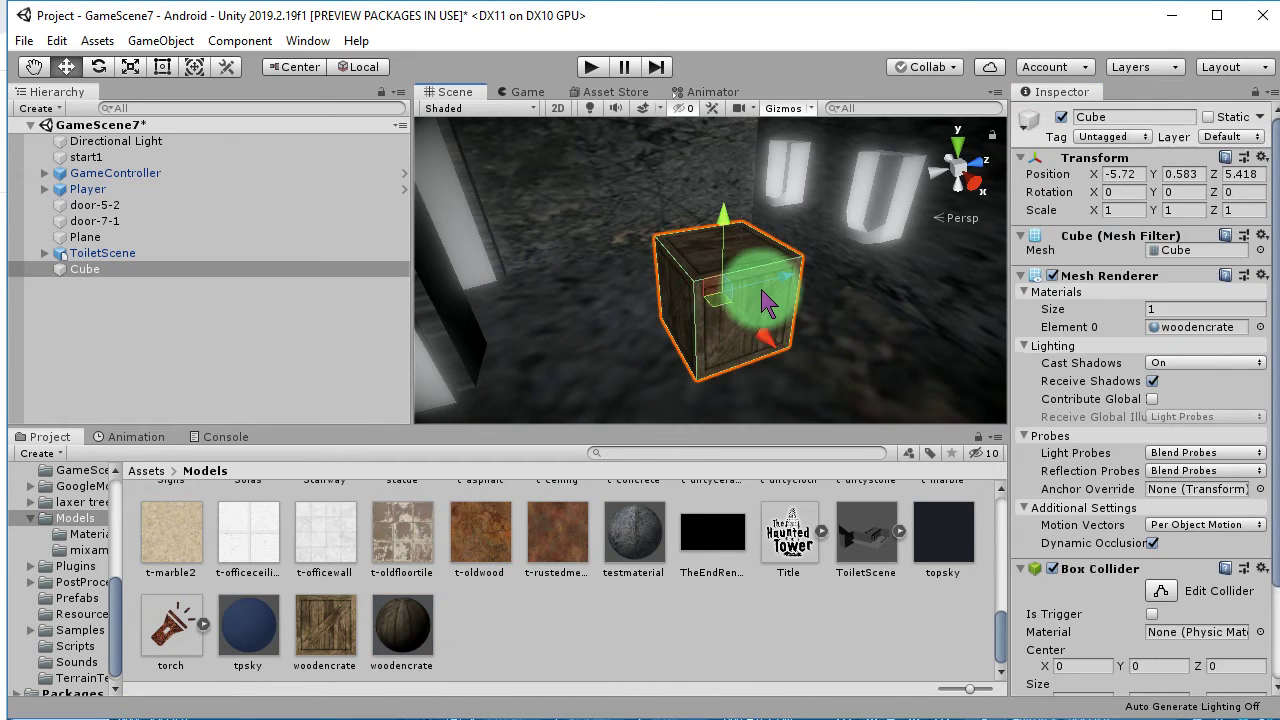
{"action": "mouse_move", "coordinate": [751, 357]}
{"action": "left_mouse_down", "text": "alt"}
{"action": "mouse_move", "coordinate": [572, 291]}
{"action": "mouse_move", "coordinate": [757, 363]}
{"action": "mouse_move", "coordinate": [735, 305]}
{"action": "mouse_move", "coordinate": [586, 263]}
{"action": "mouse_move", "coordinate": [540, 288]}
{"action": "mouse_move", "coordinate": [728, 228]}
{"action": "mouse_move", "coordinate": [796, 232]}
{"action": "left_mouse_up", "text": "alt"}
{"action": "key", "text": "ctrl+d"}
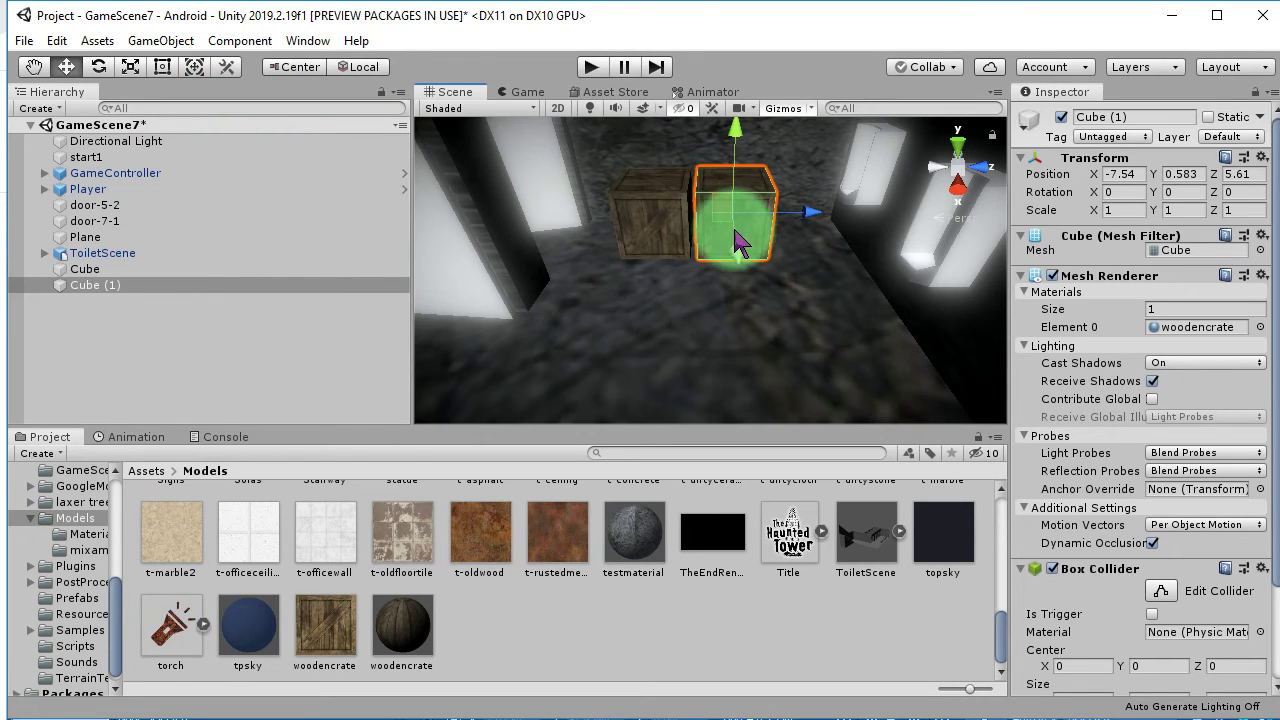
{"action": "key", "text": "ctrl+d"}
{"action": "mouse_move", "coordinate": [716, 228]}
{"action": "left_mouse_down"}
{"action": "mouse_move", "coordinate": [678, 292]}
{"action": "mouse_move", "coordinate": [658, 278]}
{"action": "left_mouse_up"}
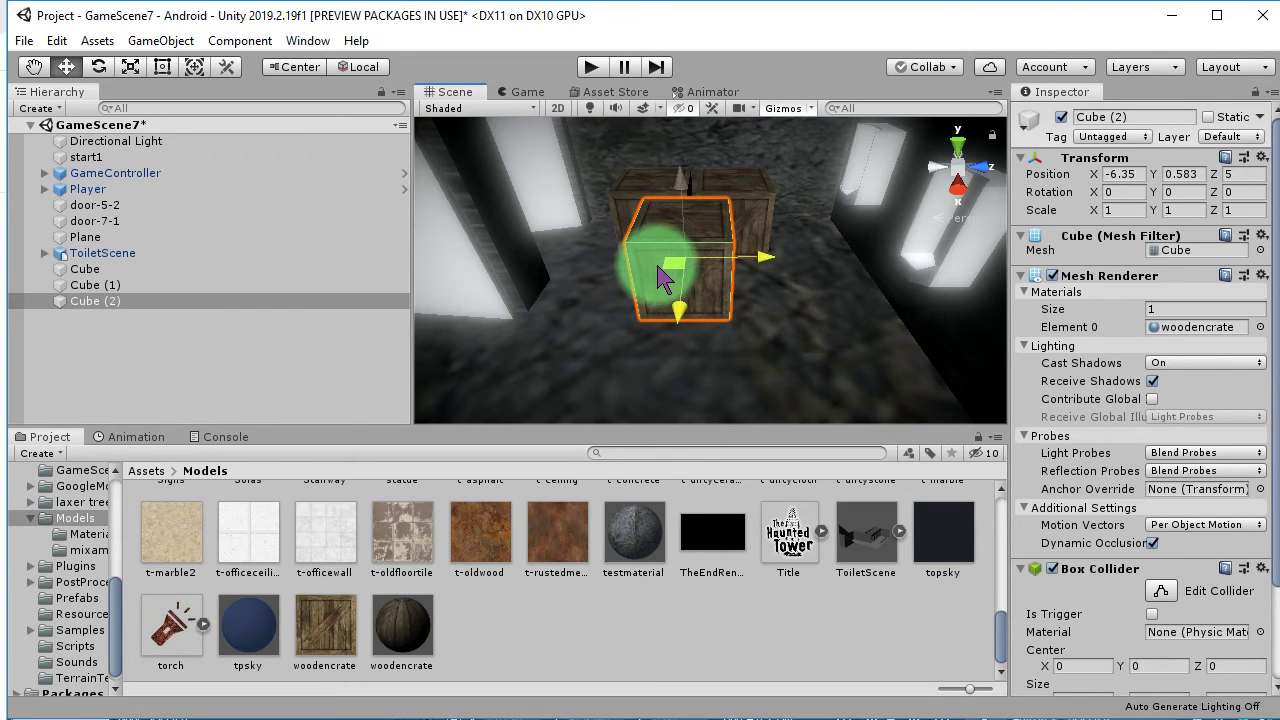
Slide Cube next to Cube (1), then duplicate both and lift the copies on top.
{"action": "left_click", "coordinate": [651, 188]}
{"action": "mouse_move", "coordinate": [651, 188]}
{"action": "left_mouse_down"}
{"action": "mouse_move", "coordinate": [703, 197]}
{"action": "mouse_move", "coordinate": [683, 103]}
{"action": "left_mouse_up"}
{"action": "left_click", "coordinate": [729, 203], "text": "shift"}
{"action": "key", "text": "ctrl+d"}
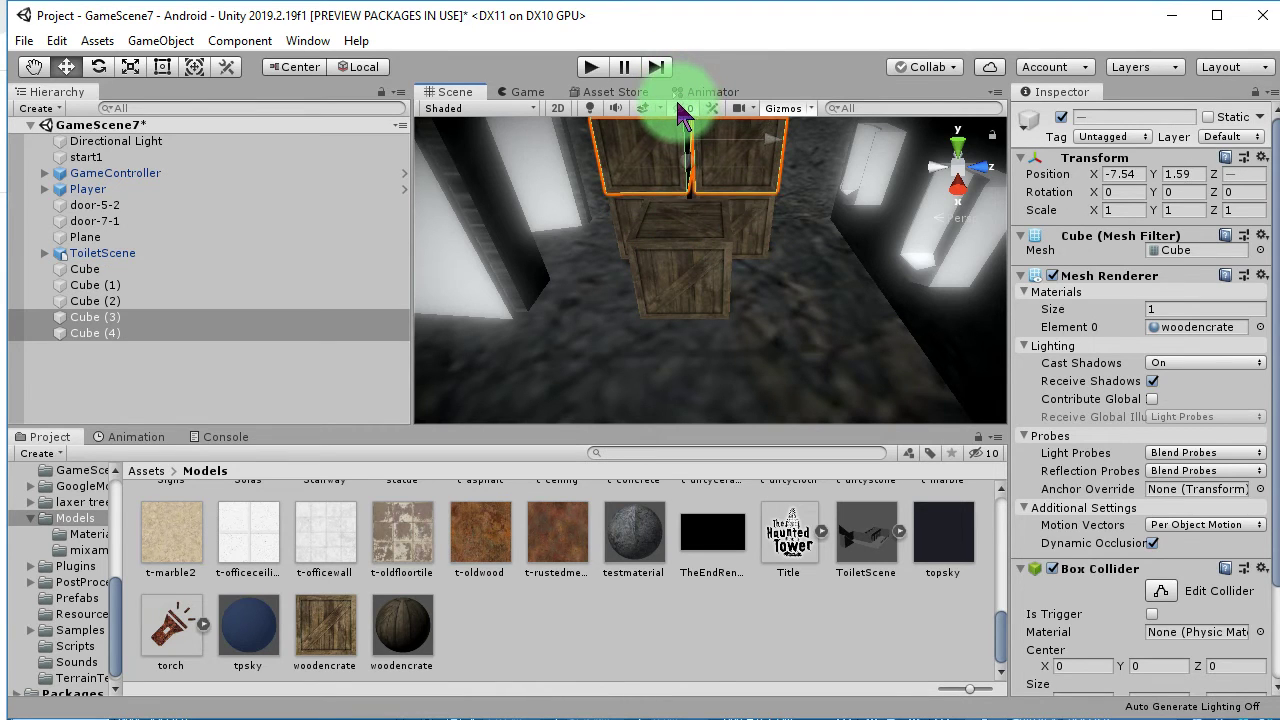
{"action": "left_click", "coordinate": [686, 271]}
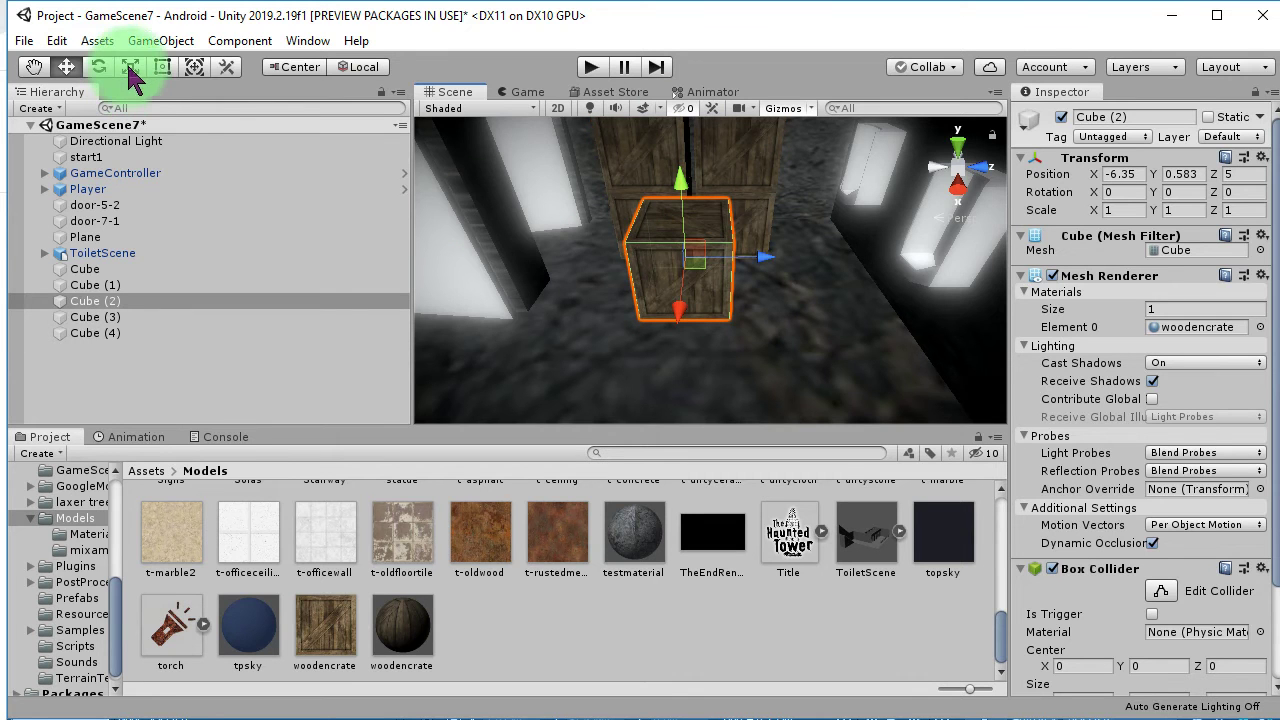
Rotate Cube (1), Cube (3), Cube (4) and Cube (2) a few degrees around Y, framing the front crate.
{"action": "mouse_move", "coordinate": [680, 305]}
{"action": "left_mouse_down", "text": "alt"}
{"action": "mouse_move", "coordinate": [644, 278]}
{"action": "mouse_move", "coordinate": [695, 300]}
{"action": "mouse_move", "coordinate": [697, 316]}
{"action": "mouse_move", "coordinate": [773, 234]}
{"action": "mouse_move", "coordinate": [800, 286]}
{"action": "left_mouse_up", "text": "alt"}
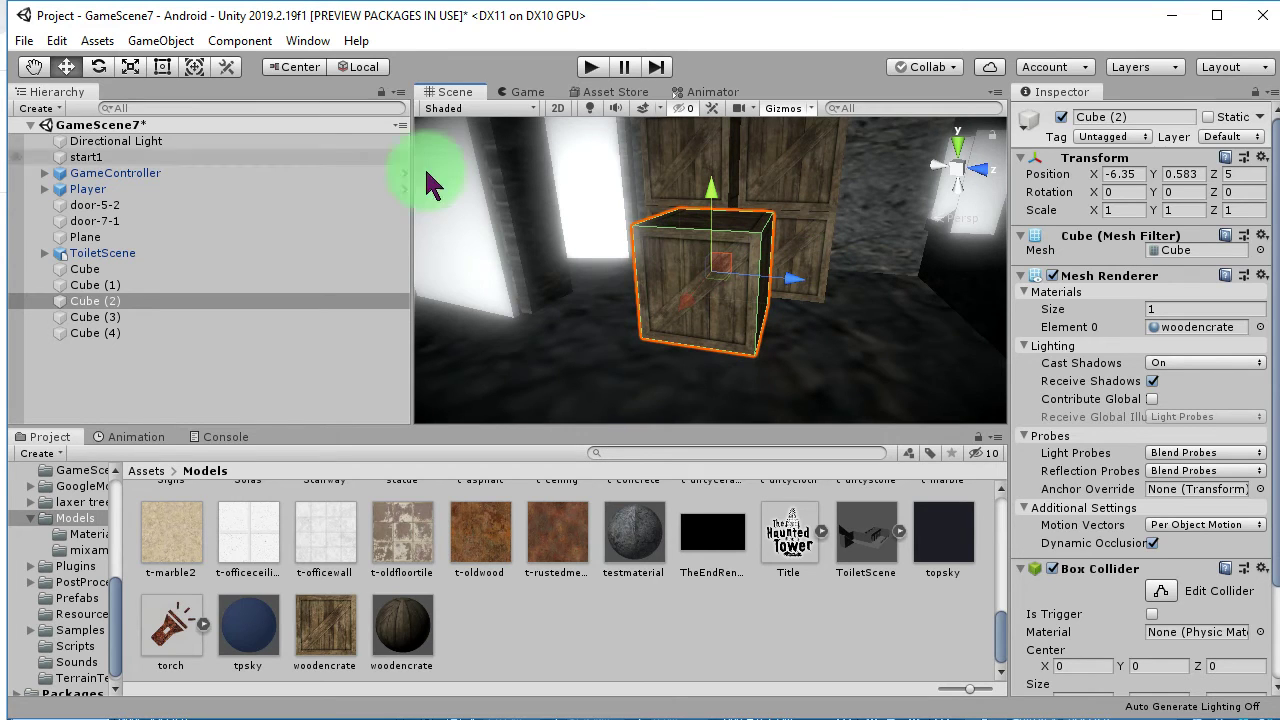
{"action": "left_click", "coordinate": [97, 70]}
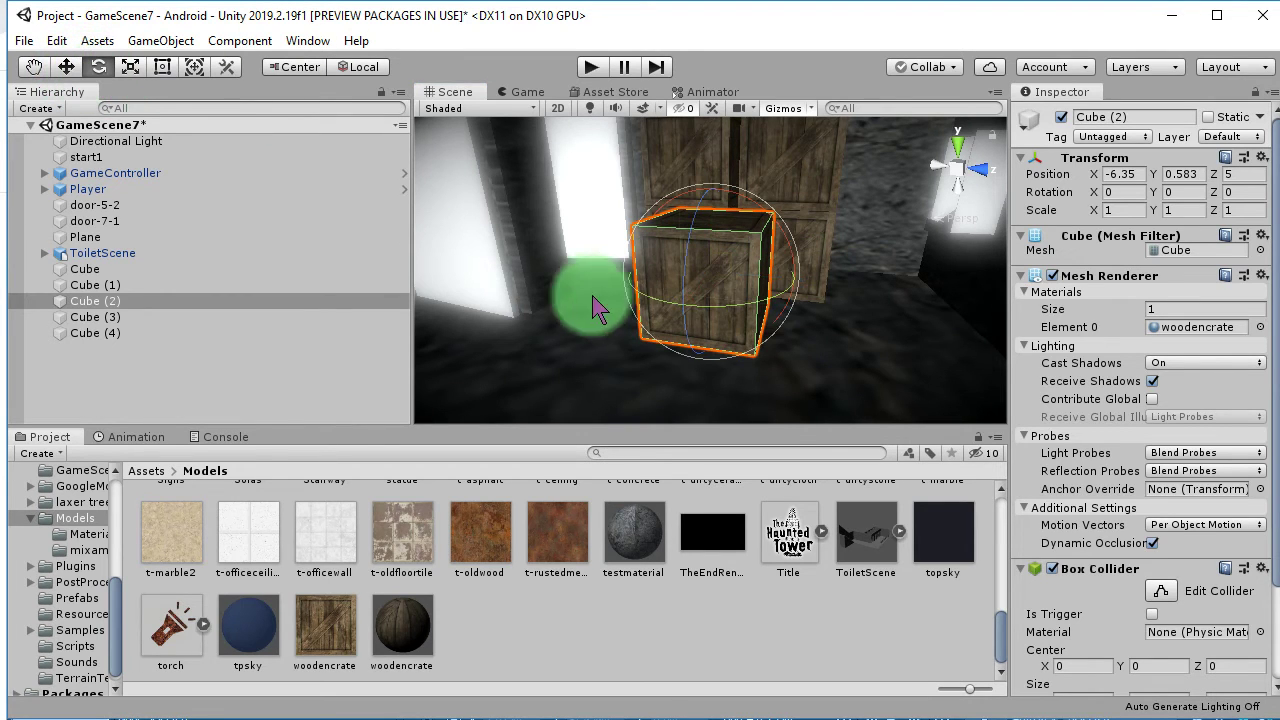
{"action": "left_click", "coordinate": [818, 232]}
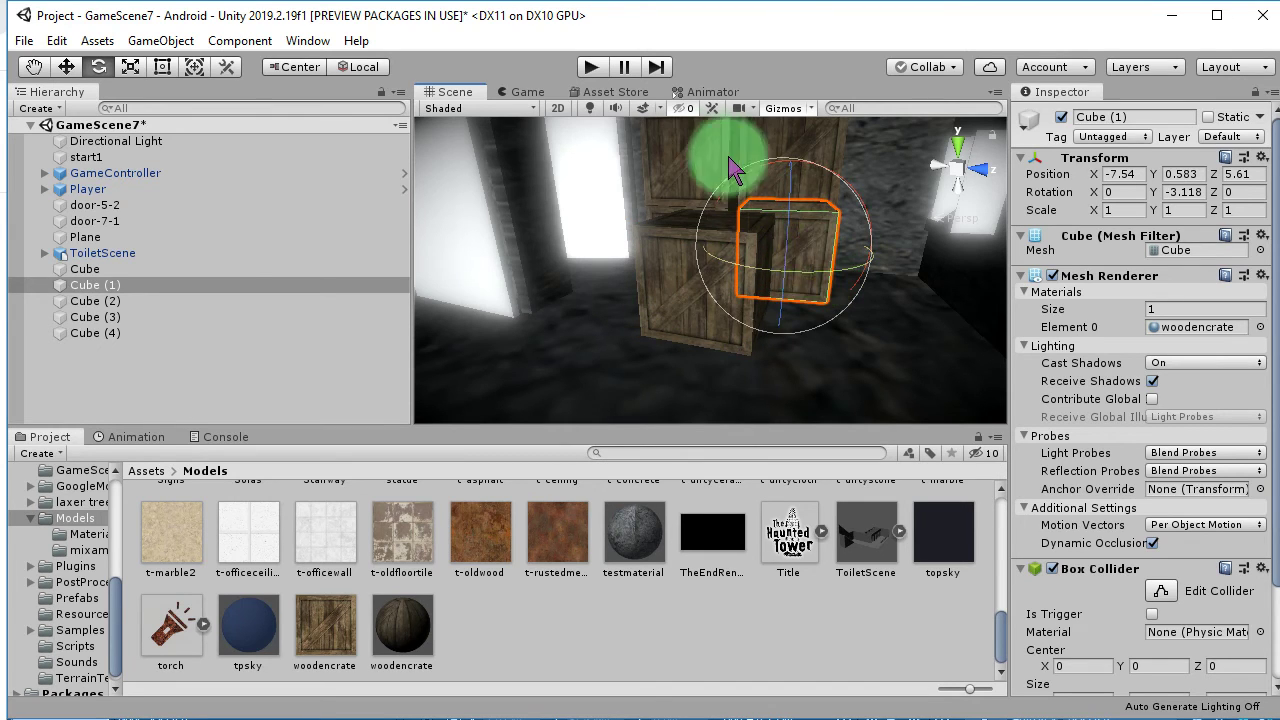
{"action": "left_click", "coordinate": [735, 213]}
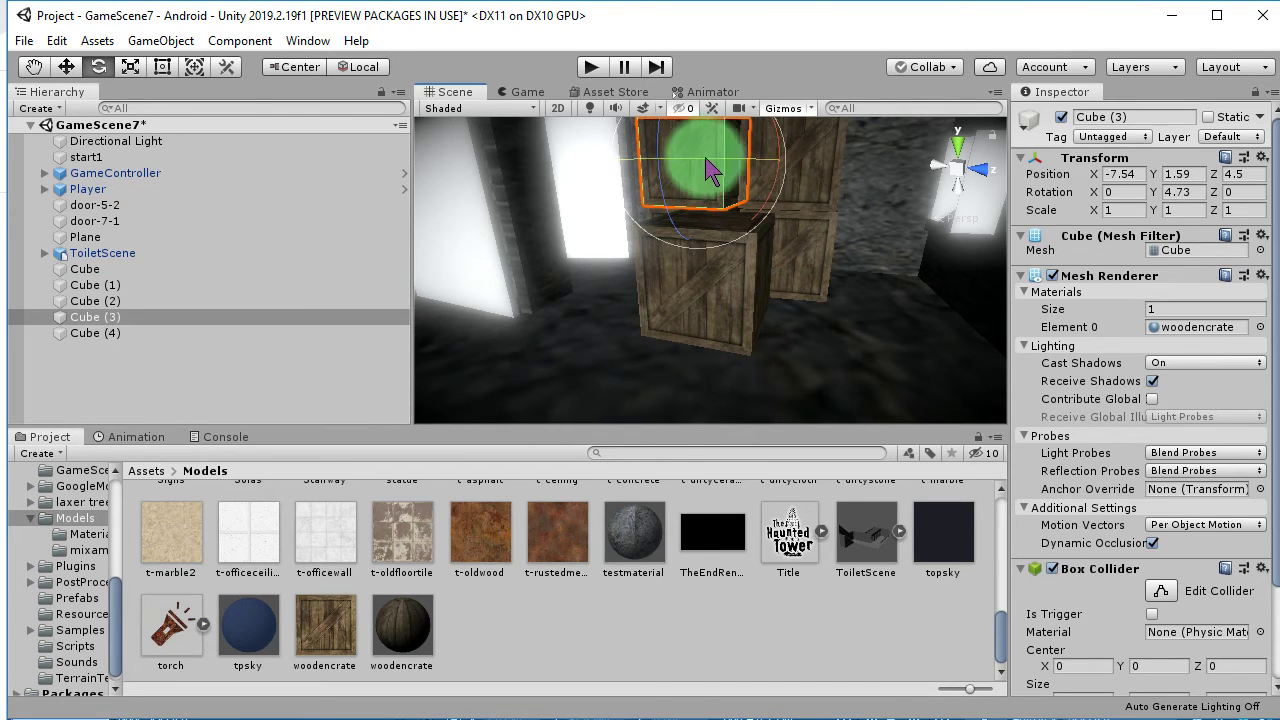
{"action": "left_click", "coordinate": [818, 193]}
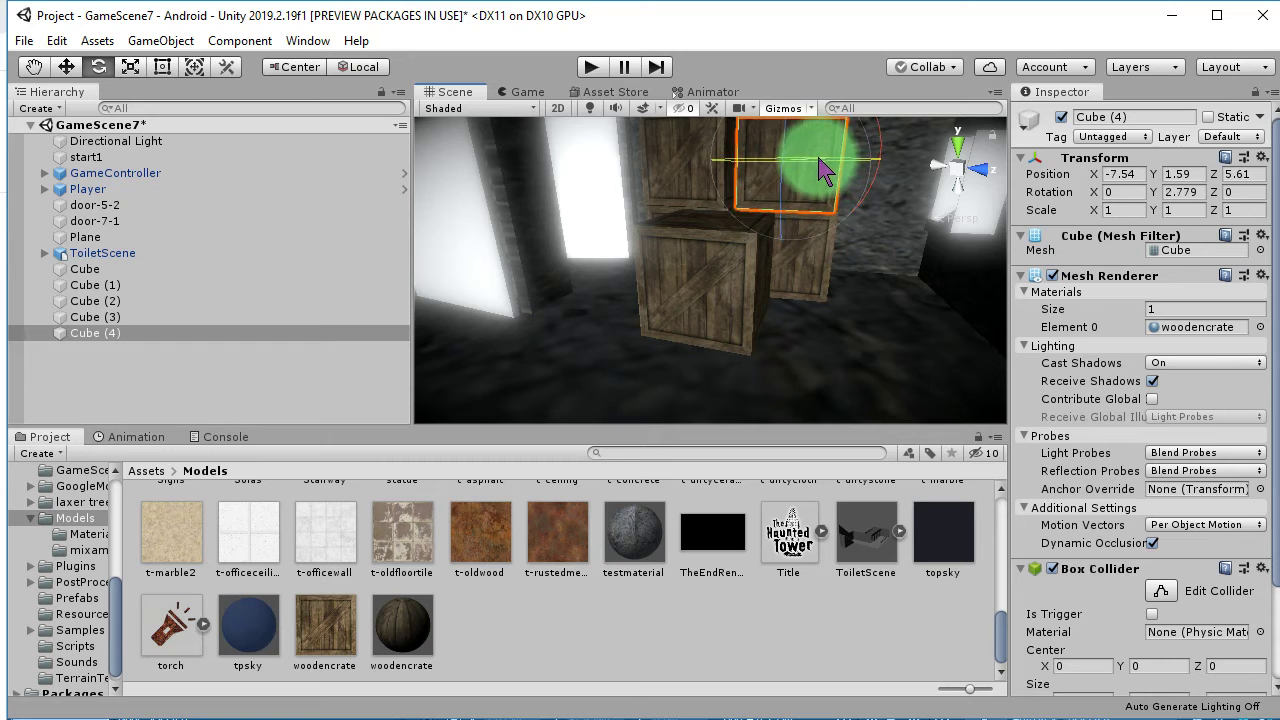
{"action": "mouse_move", "coordinate": [633, 220]}
{"action": "left_mouse_down", "text": "alt"}
{"action": "mouse_move", "coordinate": [707, 333]}
{"action": "mouse_move", "coordinate": [879, 369]}
{"action": "mouse_move", "coordinate": [584, 301]}
{"action": "left_mouse_up", "text": "alt"}
{"action": "left_click", "coordinate": [708, 290]}
{"action": "key", "text": "f"}
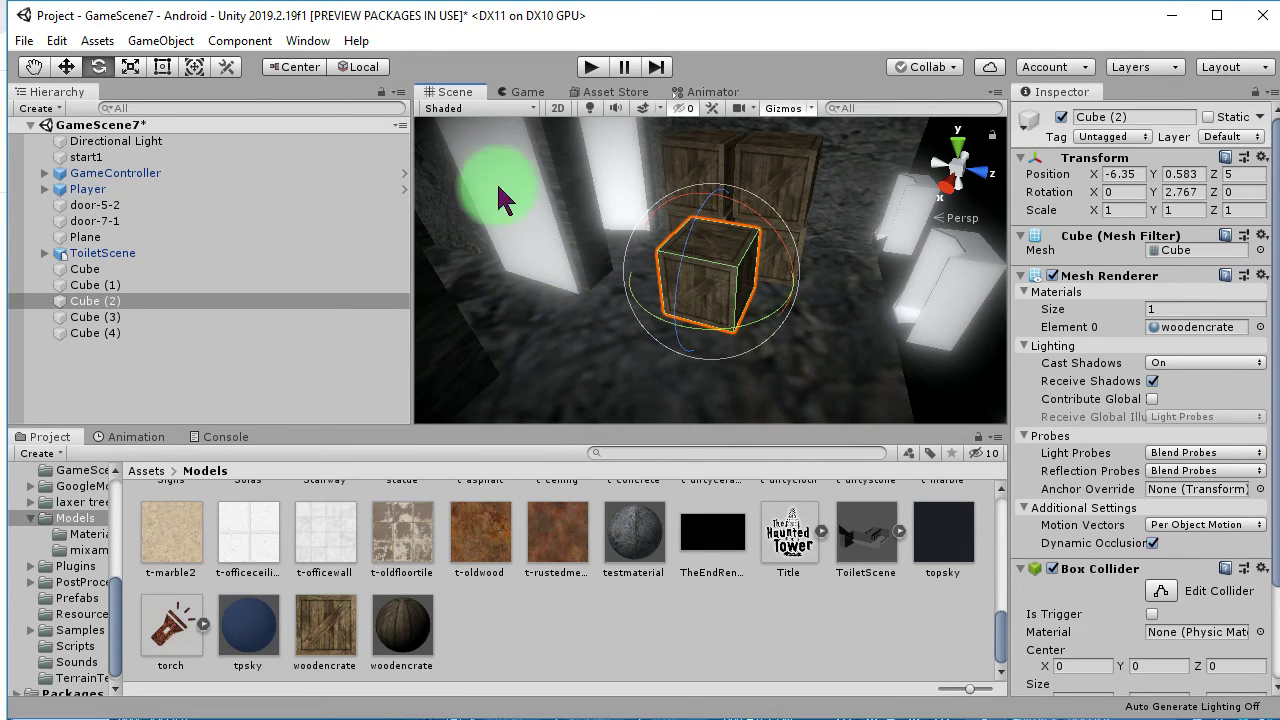
{"action": "left_click", "coordinate": [33, 66]}
{"action": "mouse_move", "coordinate": [711, 292]}
{"action": "left_mouse_down"}
{"action": "mouse_move", "coordinate": [675, 334]}
{"action": "mouse_move", "coordinate": [942, 336]}
{"action": "mouse_move", "coordinate": [719, 240]}
{"action": "mouse_move", "coordinate": [720, 223]}
{"action": "left_mouse_up"}
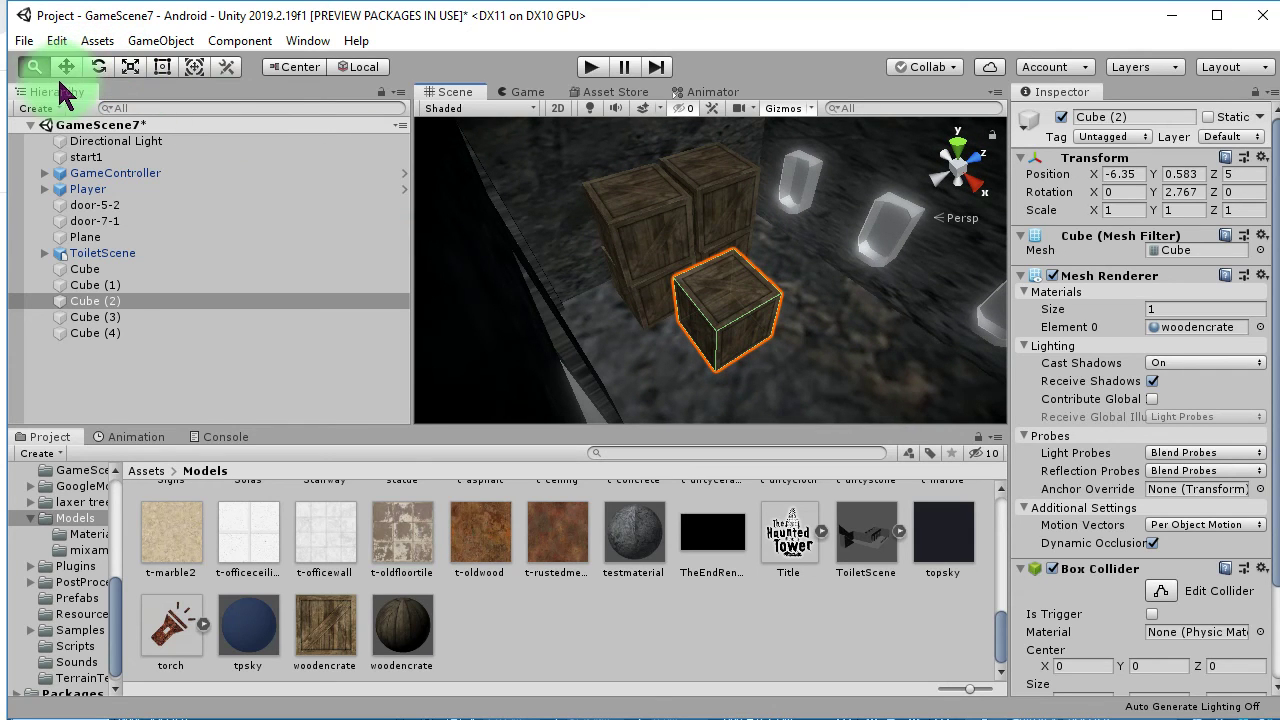
Pan the Scene view slightly over the crates and save GameScene7 with Ctrl+S.
{"action": "left_click", "coordinate": [33, 66]}
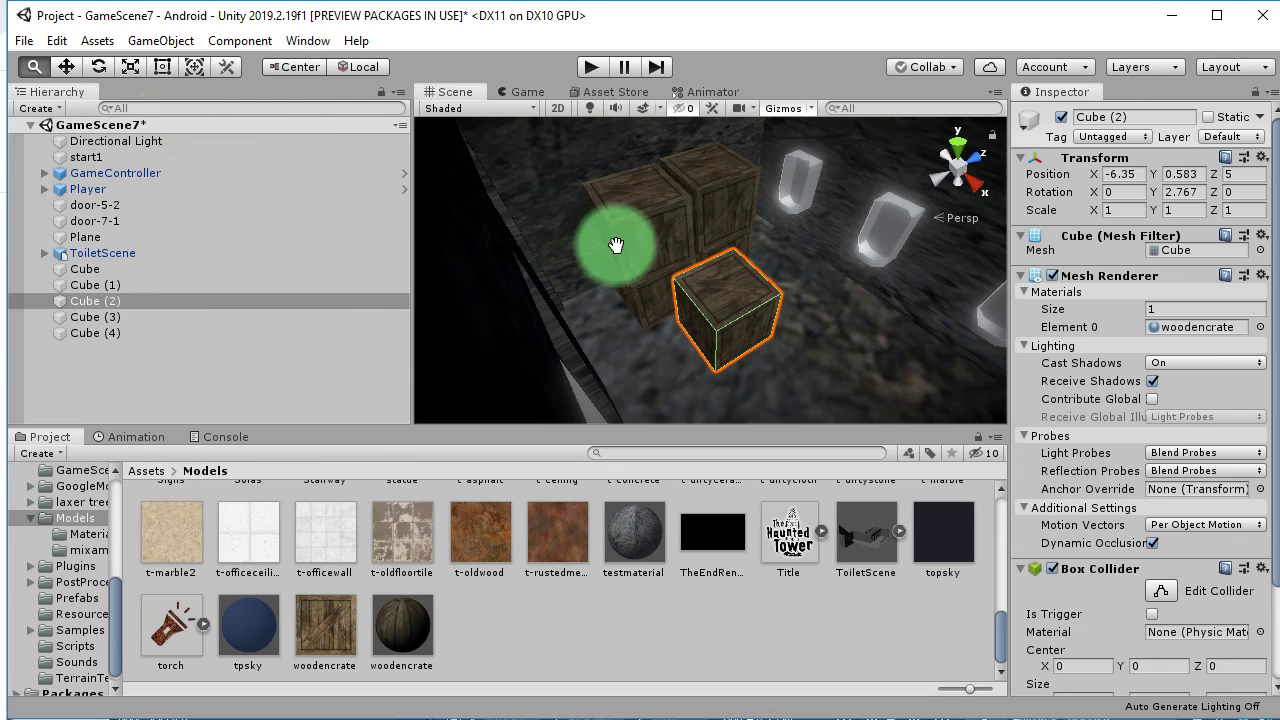
{"action": "left_click_drag", "start_coordinate": [694, 256], "coordinate": [700, 265]}
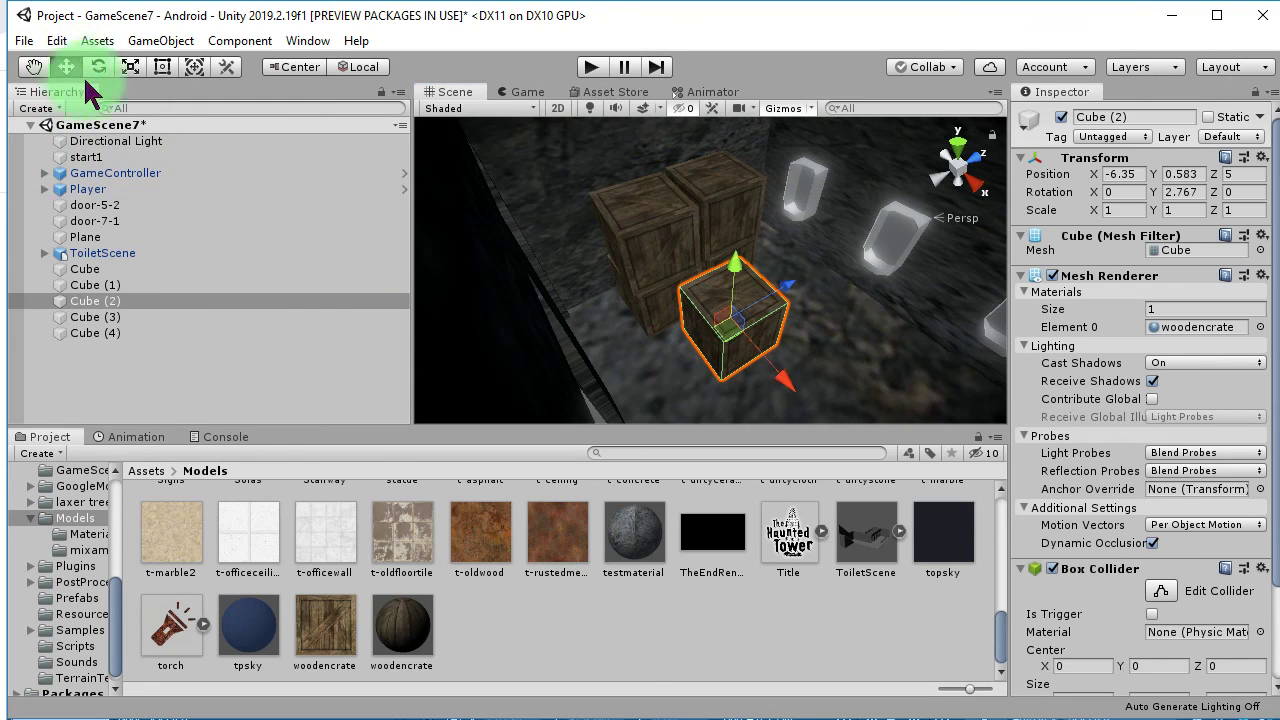
{"action": "key", "text": "ctrl+s"}
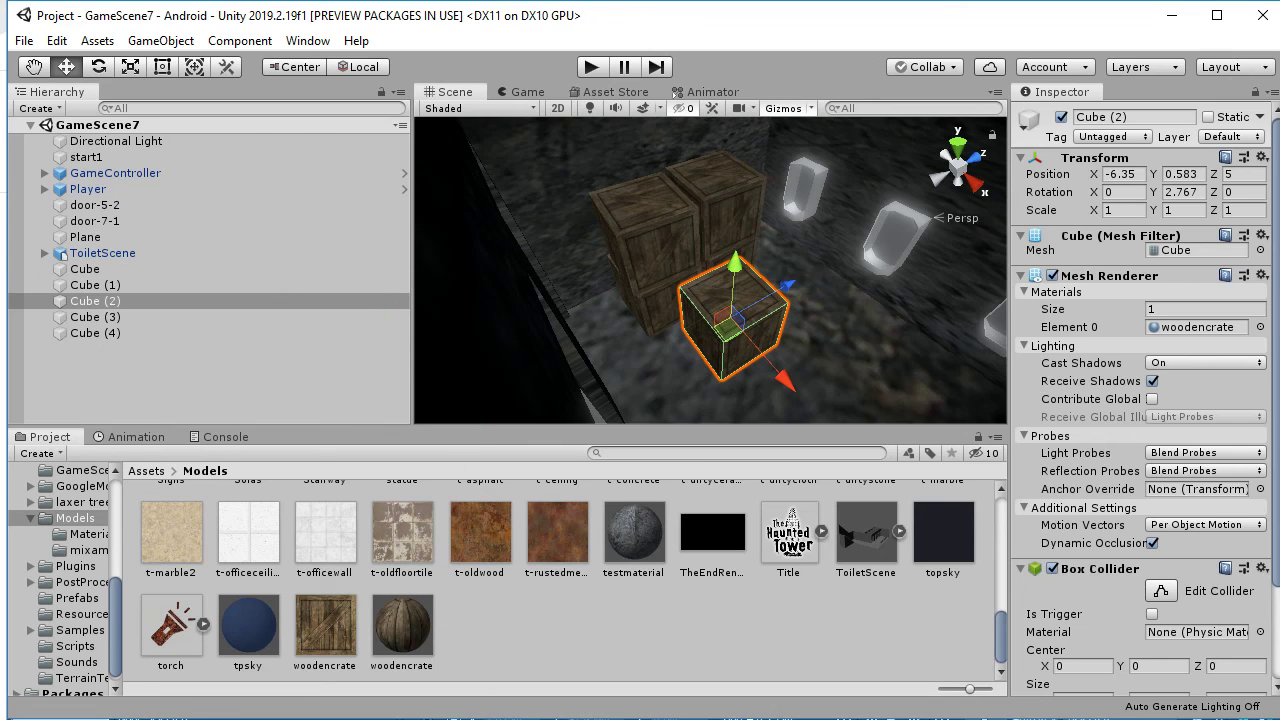